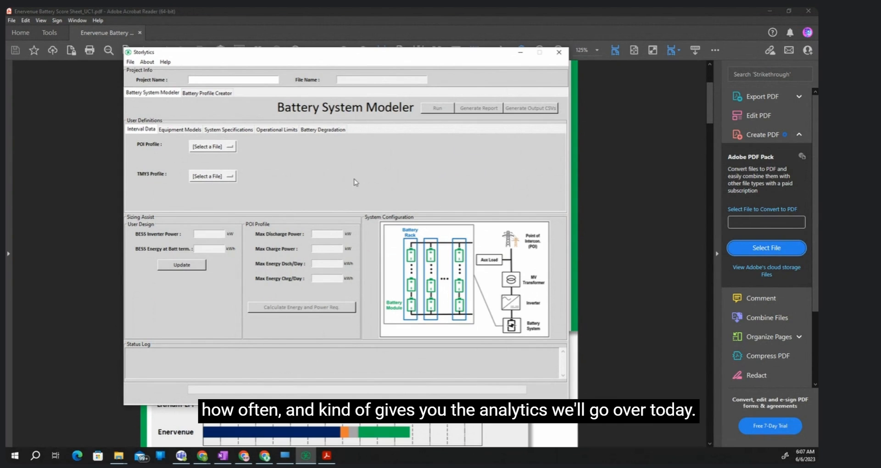
- Look over the technical scores in the EnerVenue battery score sheet PDF, and return to the Storlytics window
{"action": "left_click", "coordinate": [453, 10]}
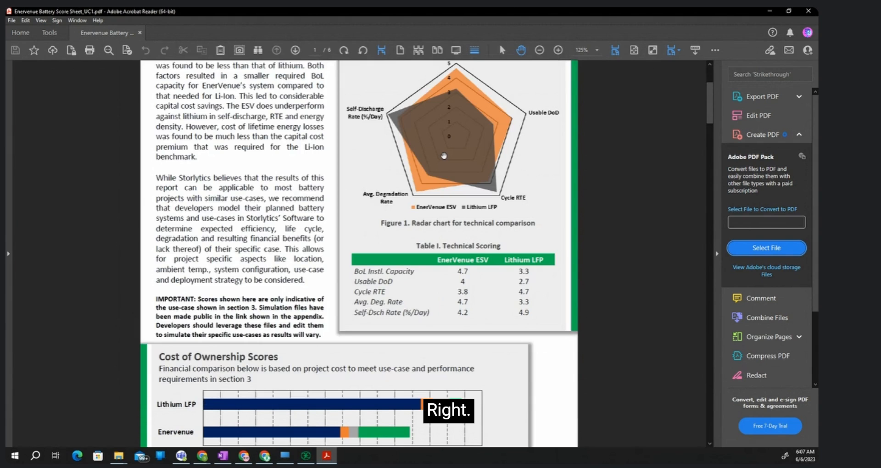
{"action": "scroll", "coordinate": [439, 220], "scroll_direction": "down", "scroll_amount": 15}
{"action": "scroll", "coordinate": [434, 292], "scroll_direction": "up", "scroll_amount": 2}
{"action": "scroll", "coordinate": [434, 292], "scroll_direction": "up", "scroll_amount": 10}
{"action": "scroll", "coordinate": [399, 272], "scroll_direction": "up", "scroll_amount": 12}
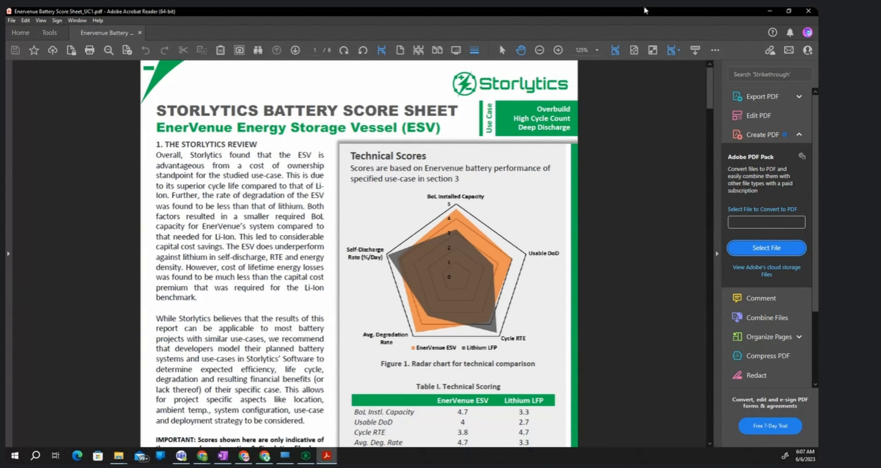
{"action": "left_click", "coordinate": [769, 10]}
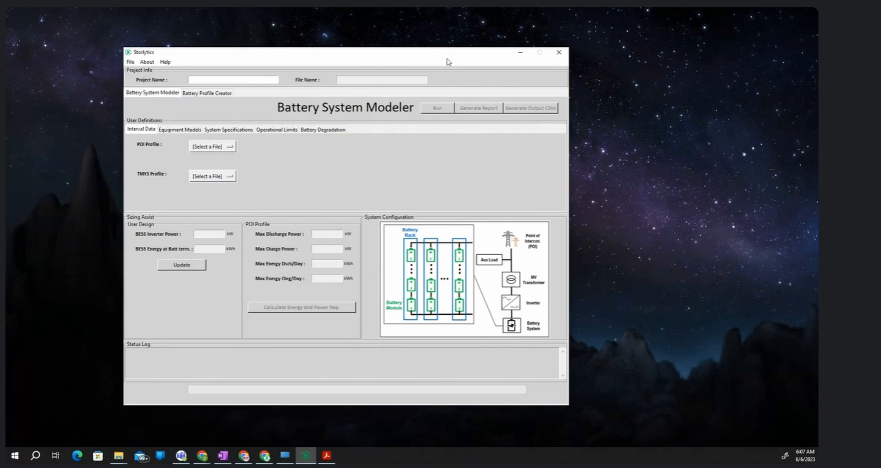
- Look at the Battery Profile Creator and Battery System Modeler modules, ending in the Battery Profile Creator
{"action": "left_click_drag", "start_coordinate": [448, 53], "coordinate": [458, 47]}
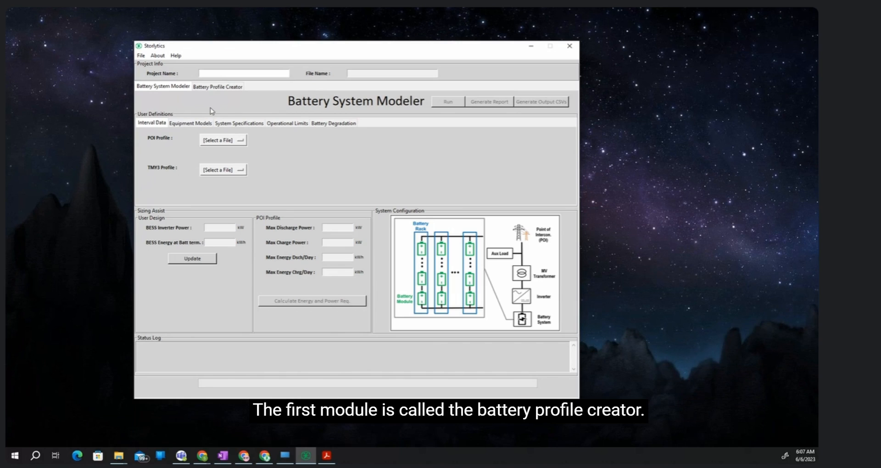
{"action": "left_click", "coordinate": [223, 87]}
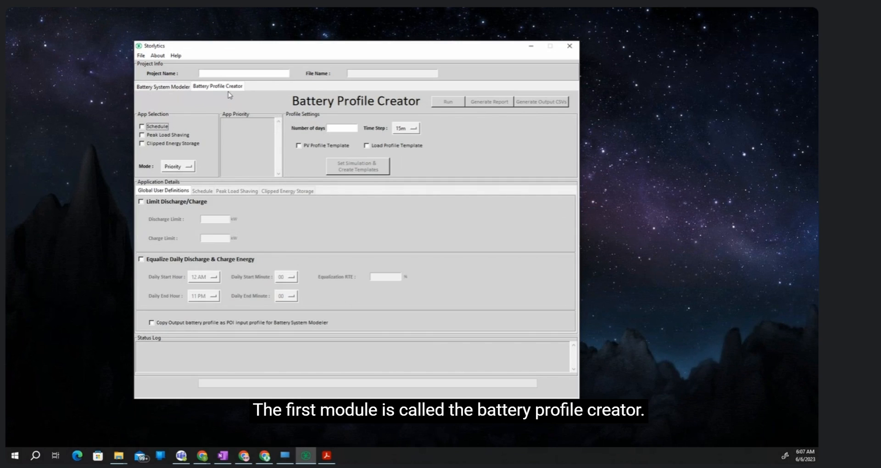
{"action": "left_click", "coordinate": [165, 88]}
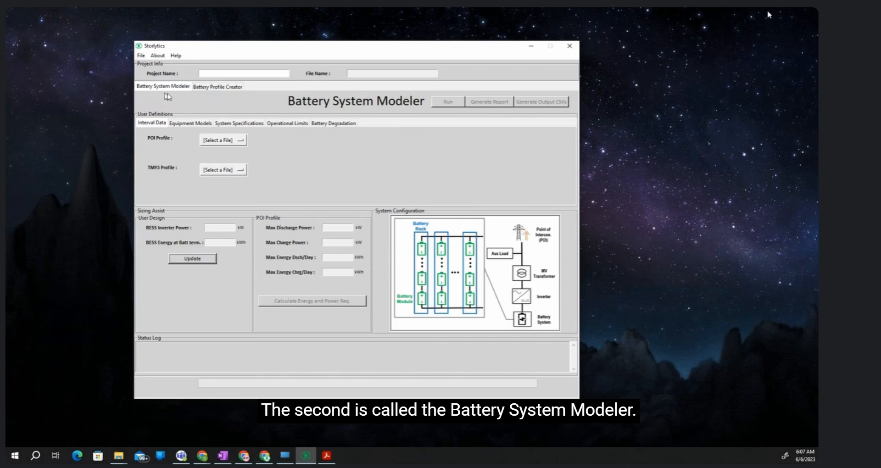
{"action": "left_click", "coordinate": [225, 89]}
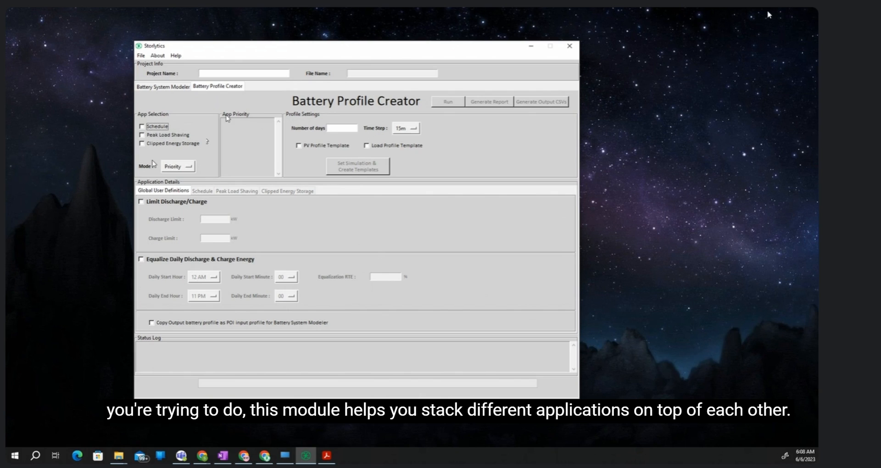
- Open the PV Clipped Energy Capture Example project and review its Clipped Energy Storage dispatch and general settings
{"action": "left_click", "coordinate": [141, 56]}
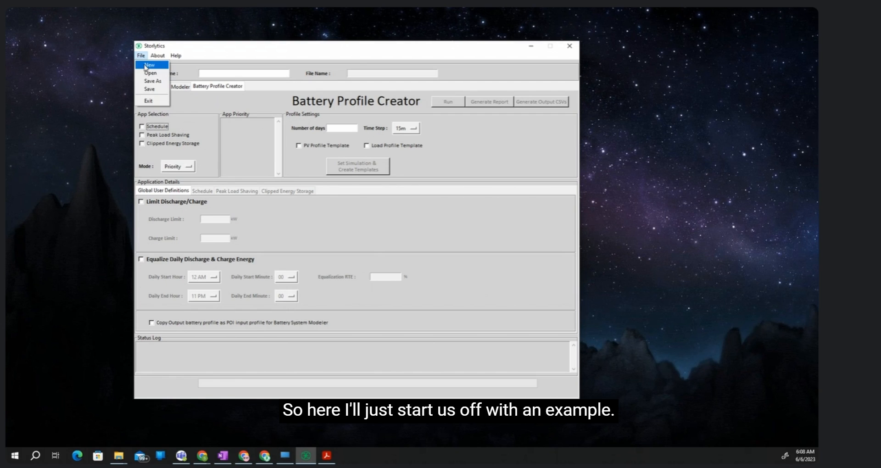
{"action": "left_click", "coordinate": [150, 73]}
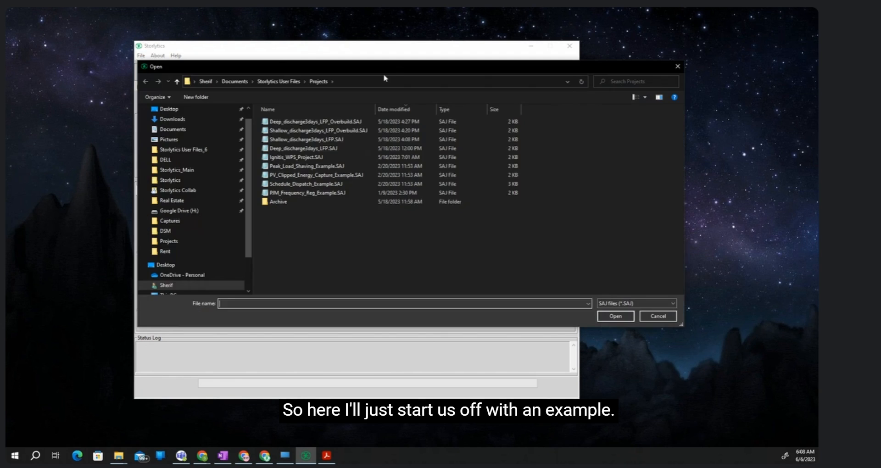
{"action": "left_click_drag", "start_coordinate": [385, 68], "coordinate": [816, 69]}
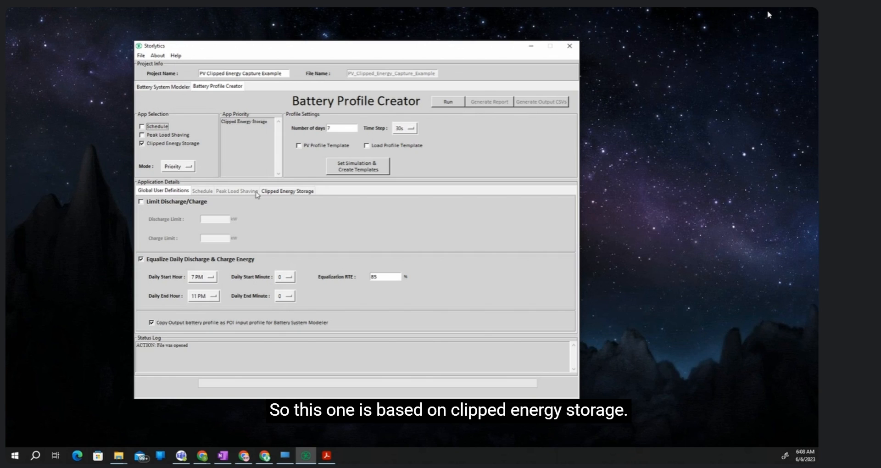
{"action": "left_click", "coordinate": [287, 191]}
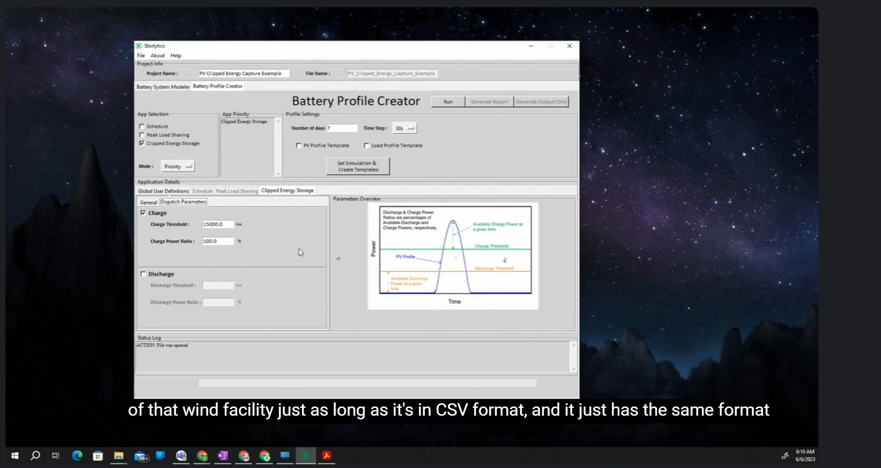
{"action": "left_click", "coordinate": [155, 202]}
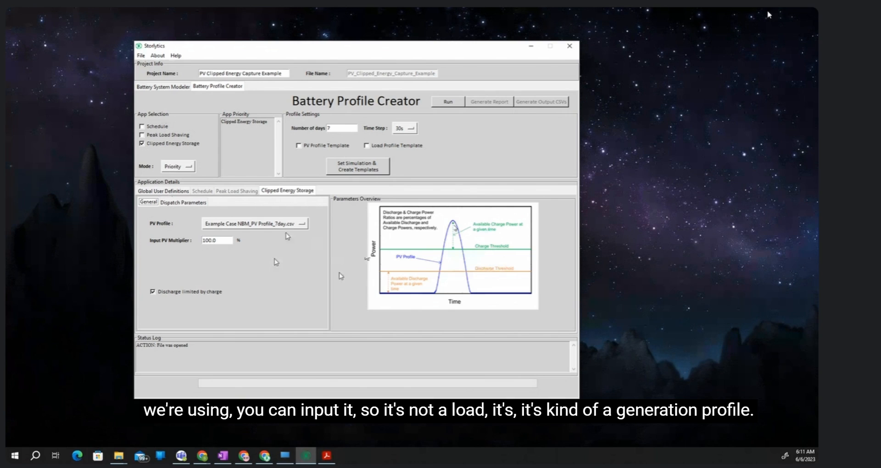
- Try stacking Peak Load Shaving and Schedule with Clipped Energy Storage, and check the peak shaving parameters and the mode options
{"action": "left_click", "coordinate": [143, 135]}
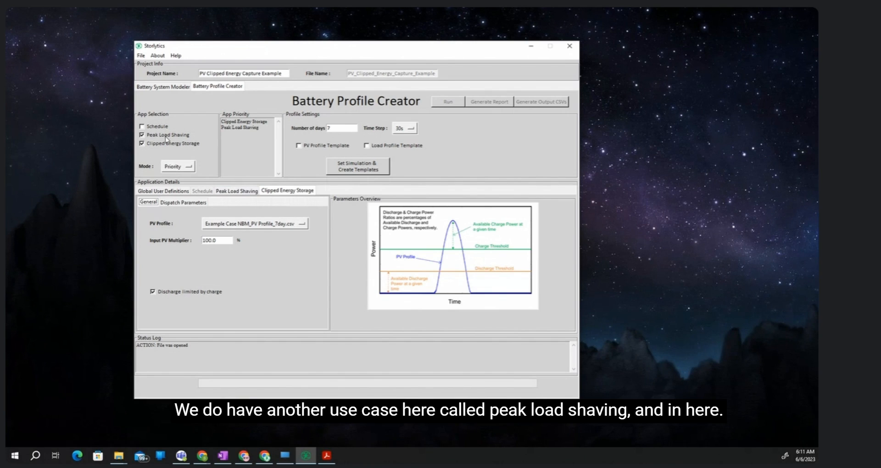
{"action": "left_click", "coordinate": [237, 192]}
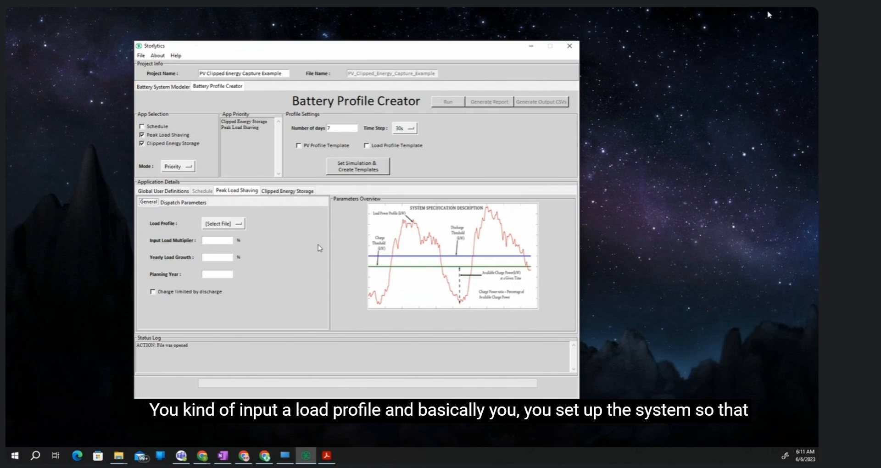
{"action": "left_click", "coordinate": [183, 202]}
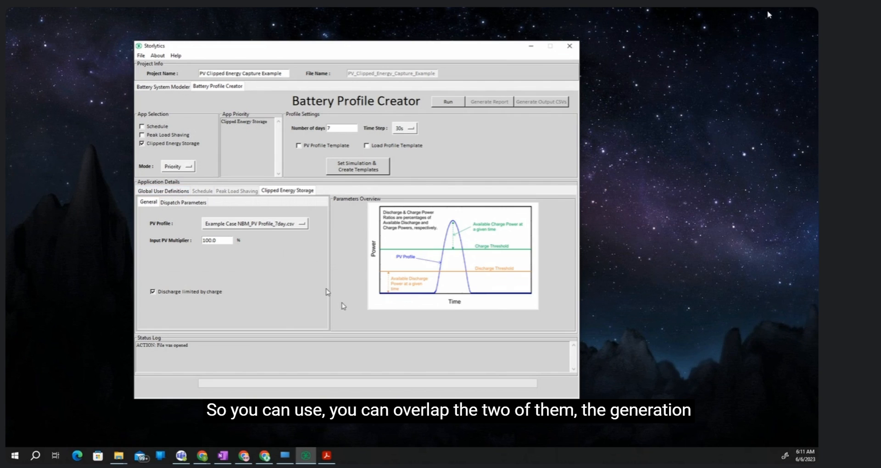
{"action": "left_click", "coordinate": [142, 135]}
{"action": "left_click", "coordinate": [141, 126]}
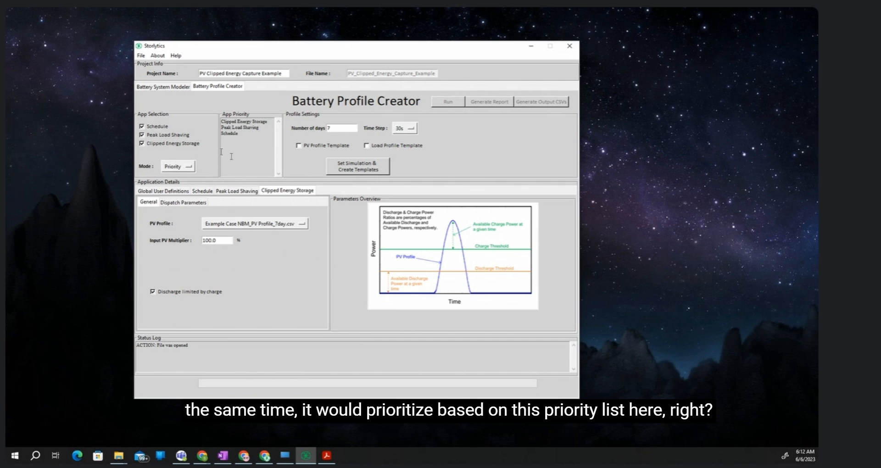
{"action": "left_click", "coordinate": [188, 167]}
{"action": "left_click", "coordinate": [193, 180]}
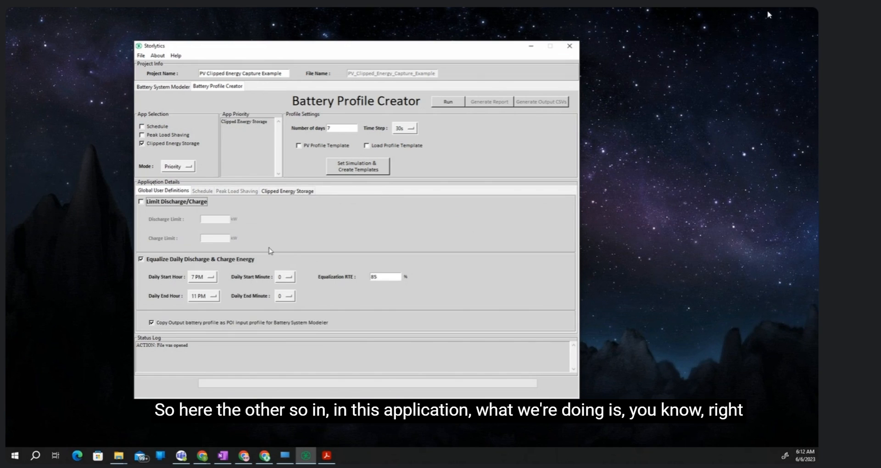
- Check the charge dispatch parameters and daily energy equalization settings, and run the Battery Profile Creator simulation
{"action": "left_click", "coordinate": [286, 192]}
{"action": "left_click", "coordinate": [195, 202]}
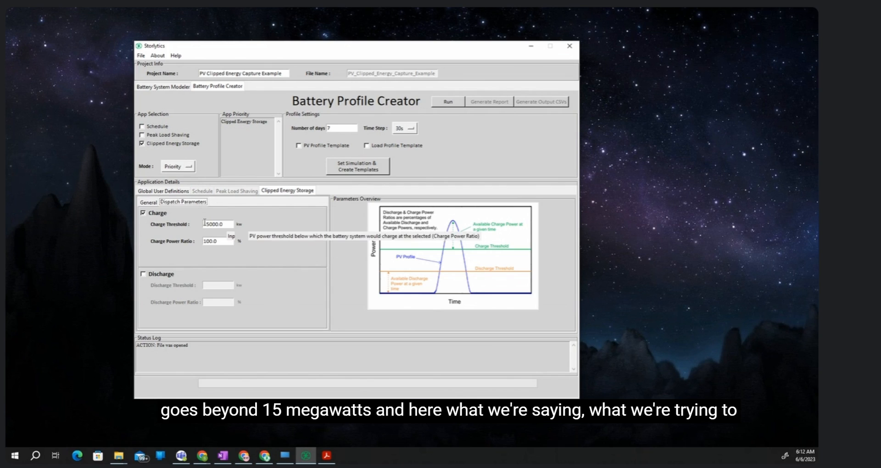
{"action": "left_click", "coordinate": [164, 190]}
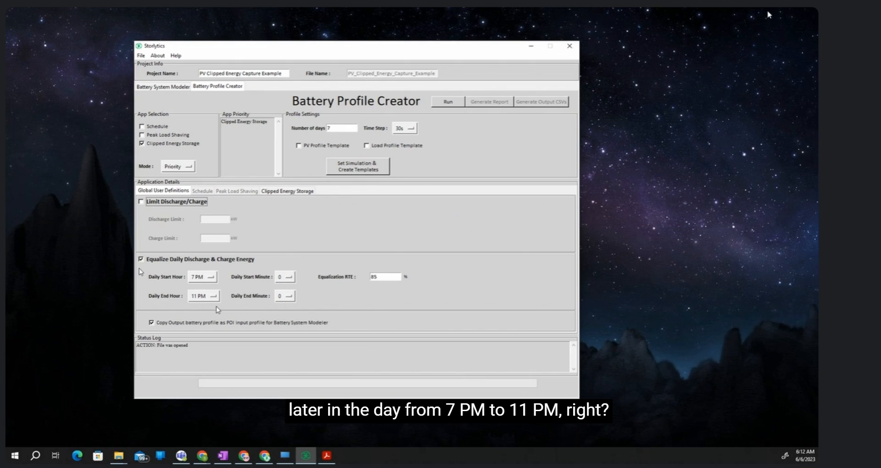
{"action": "left_click", "coordinate": [448, 104]}
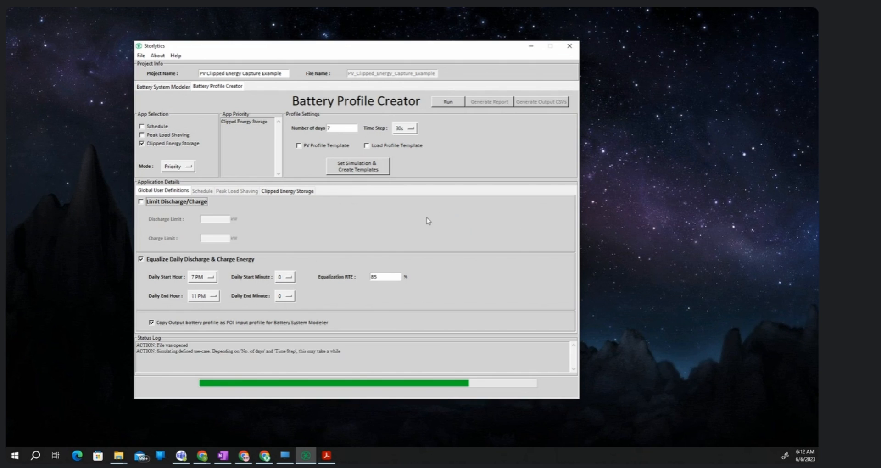
{"action": "mouse_move", "coordinate": [119, 455]}
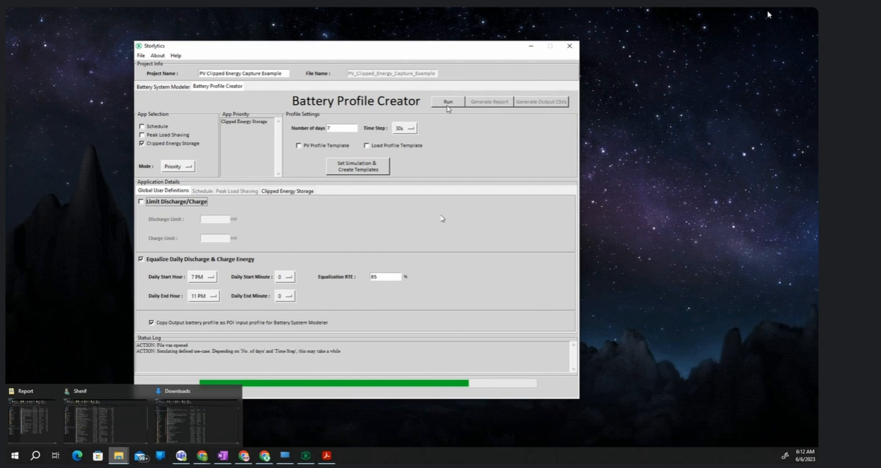
{"action": "left_click", "coordinate": [50, 407]}
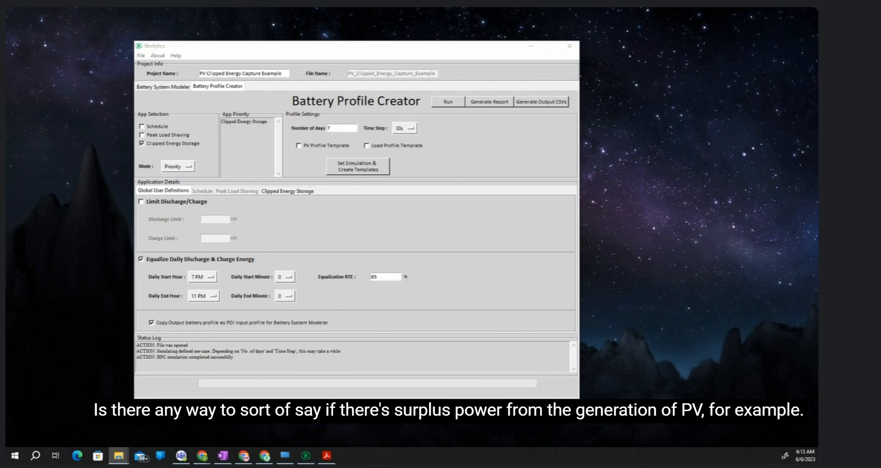
- Examine the Clipped Energy Storage charge threshold and the PV profile settings that define excess generation
{"action": "left_click", "coordinate": [296, 192]}
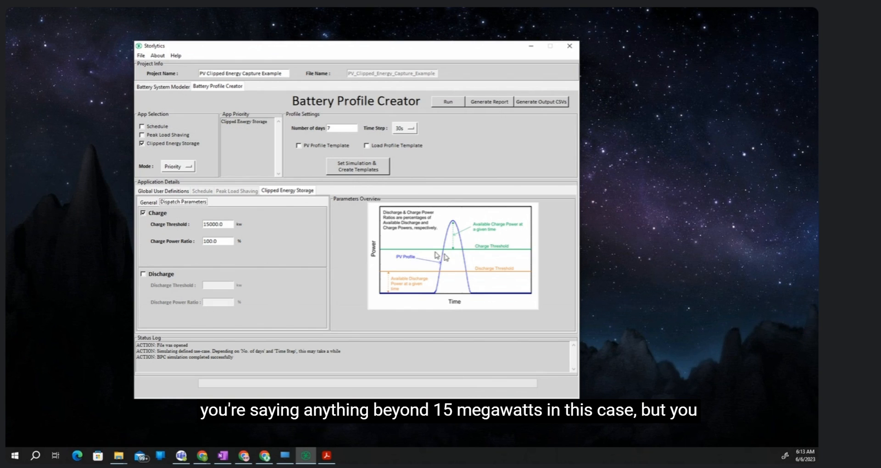
{"action": "double_click", "coordinate": [204, 224]}
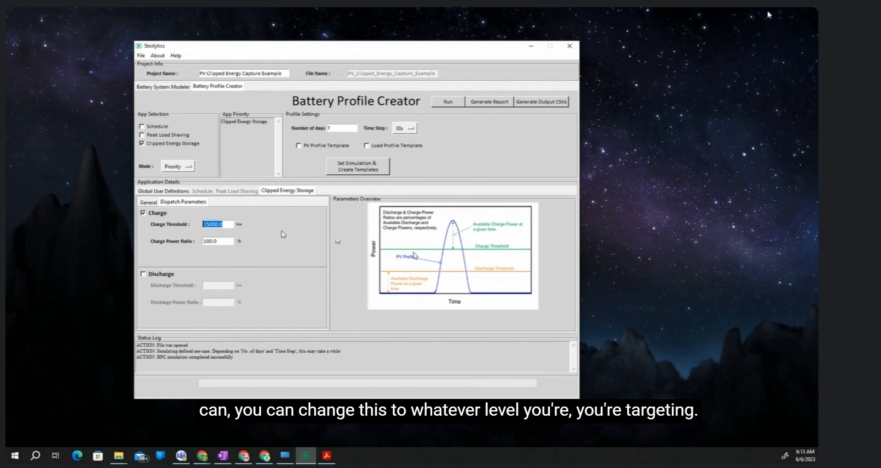
{"action": "left_click", "coordinate": [227, 224]}
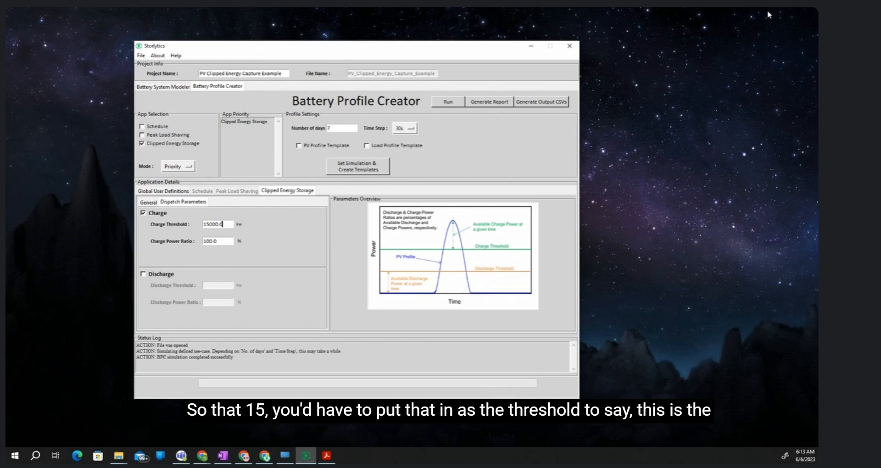
{"action": "key", "text": "alt+Tab"}
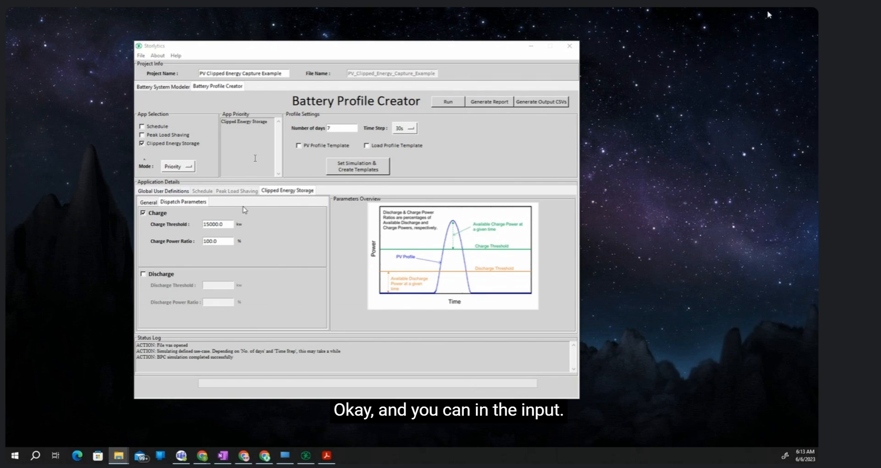
{"action": "left_click", "coordinate": [148, 202]}
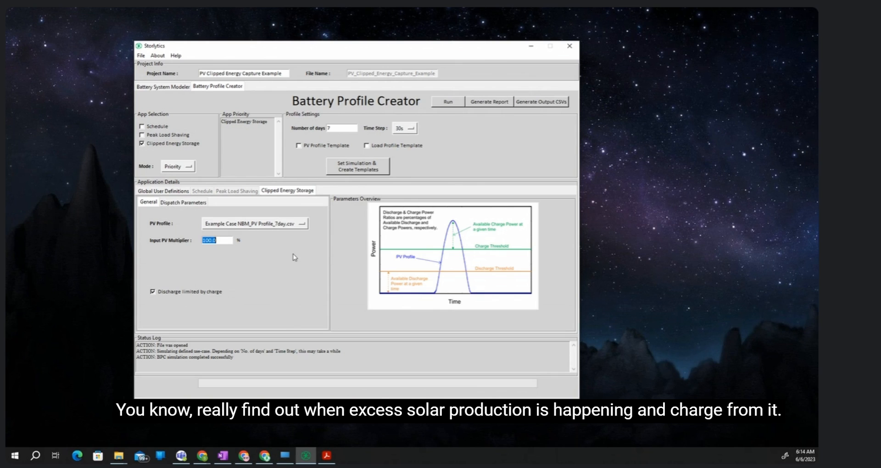
{"action": "left_click", "coordinate": [198, 204]}
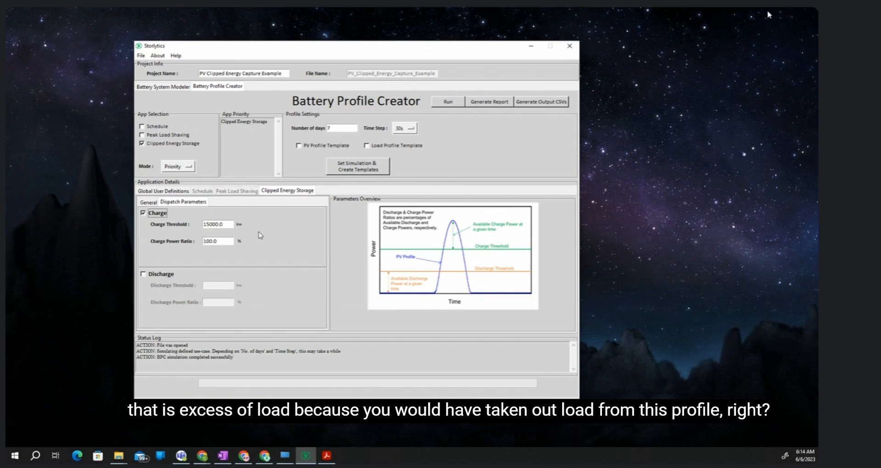
{"action": "left_click", "coordinate": [148, 202]}
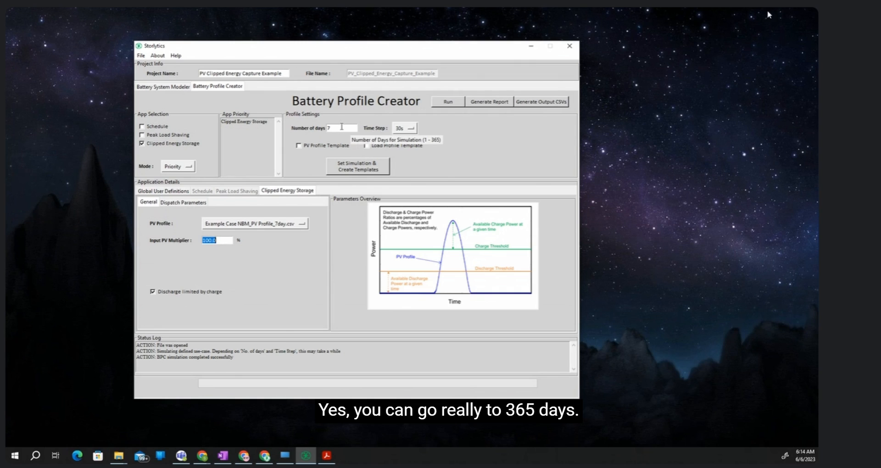
- Check the number-of-days setting and the available time step options without changing them
{"action": "double_click", "coordinate": [341, 127]}
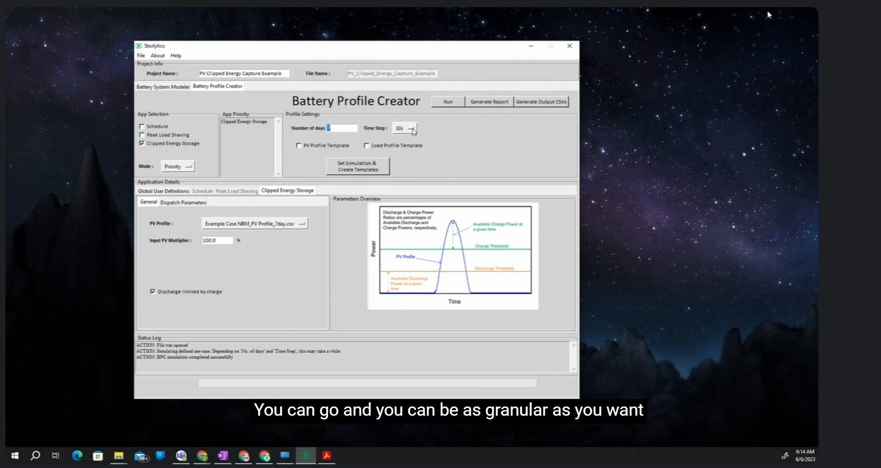
{"action": "left_click", "coordinate": [412, 130]}
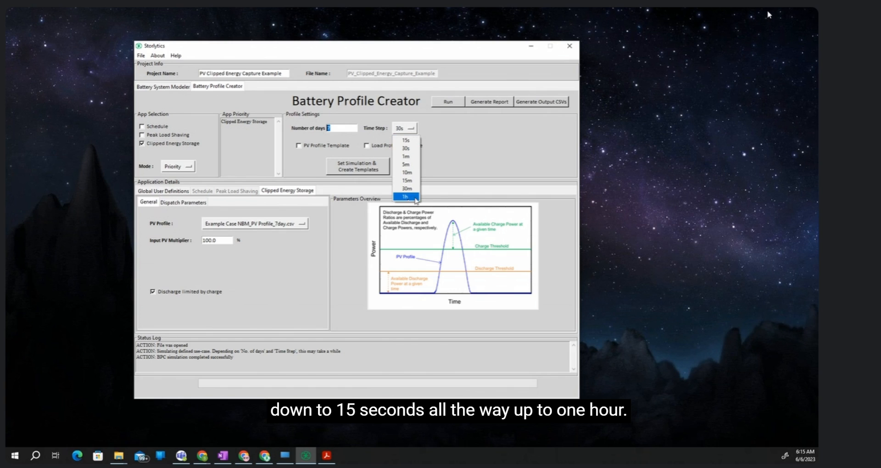
{"action": "left_click", "coordinate": [475, 155]}
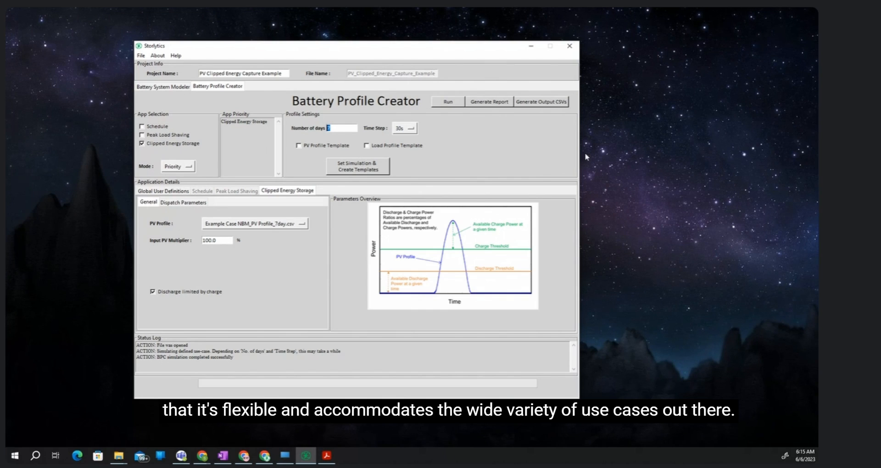
- Generate the Battery Profile Creator simulation report and maximize the PDF window that shows it
{"action": "left_click", "coordinate": [489, 102]}
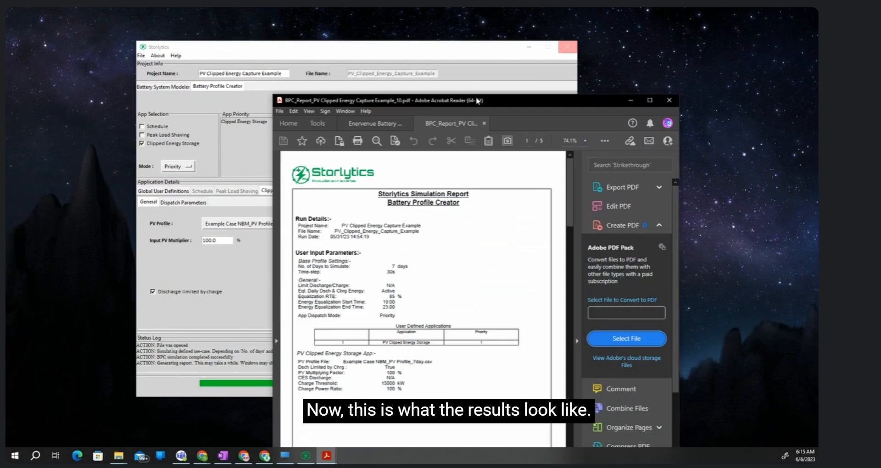
{"action": "left_click_drag", "start_coordinate": [477, 100], "coordinate": [267, 50]}
{"action": "double_click", "coordinate": [267, 50]}
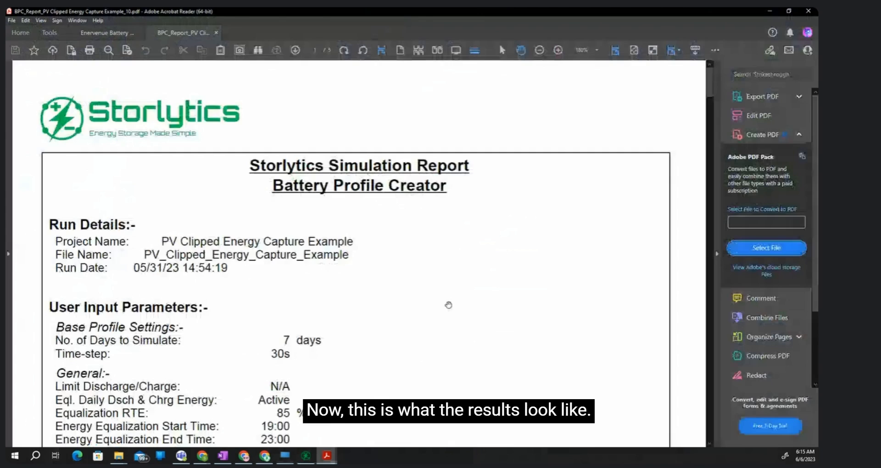
- Review the user input parameters in the simulation report and go on to its Application Analytics section
{"action": "scroll", "coordinate": [448, 304], "scroll_direction": "down", "scroll_amount": 5}
{"action": "scroll", "coordinate": [325, 284], "scroll_direction": "down", "scroll_amount": 2}
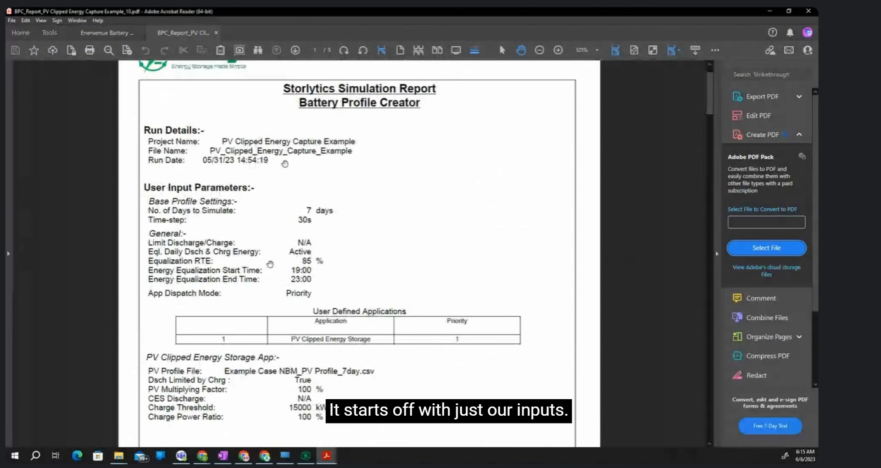
{"action": "scroll", "coordinate": [442, 336], "scroll_direction": "down", "scroll_amount": 3}
{"action": "scroll", "coordinate": [392, 266], "scroll_direction": "down", "scroll_amount": 10}
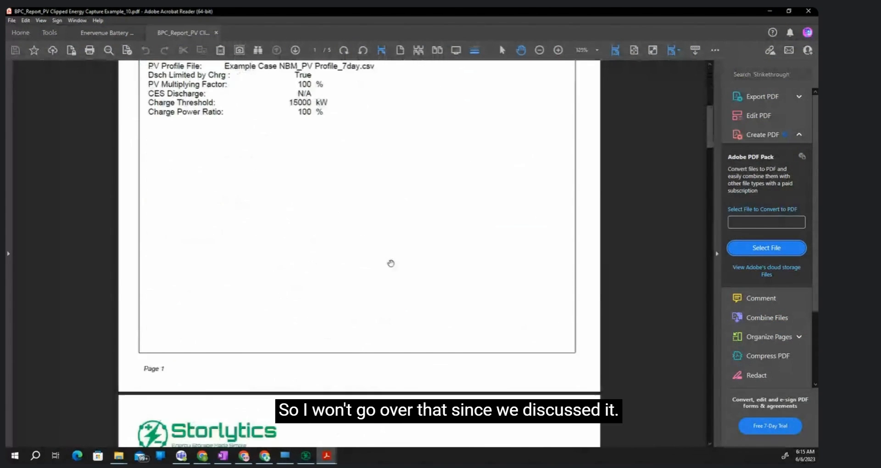
{"action": "scroll", "coordinate": [377, 268], "scroll_direction": "down", "scroll_amount": 3}
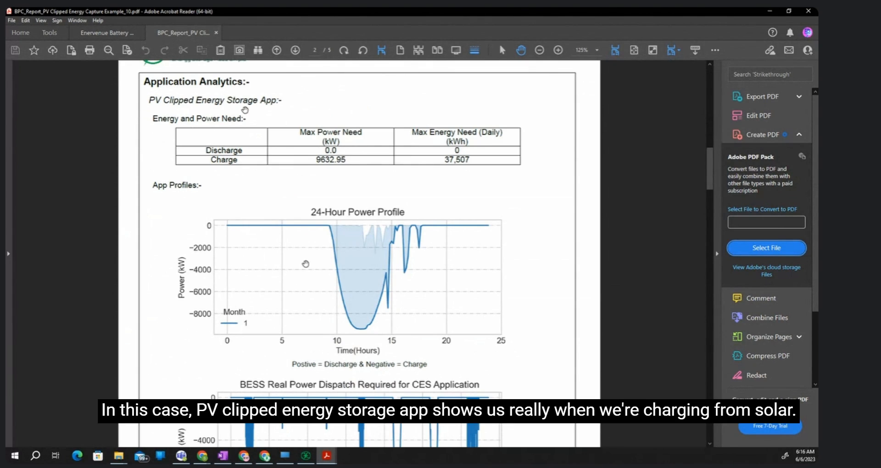
- Examine the PV Clipped Energy Storage app's energy and power needs, 24-hour power profile and BESS real power dispatch chart
{"action": "scroll", "coordinate": [127, 197], "scroll_direction": "down", "scroll_amount": 1}
{"action": "scroll", "coordinate": [127, 197], "scroll_direction": "down", "scroll_amount": 1}
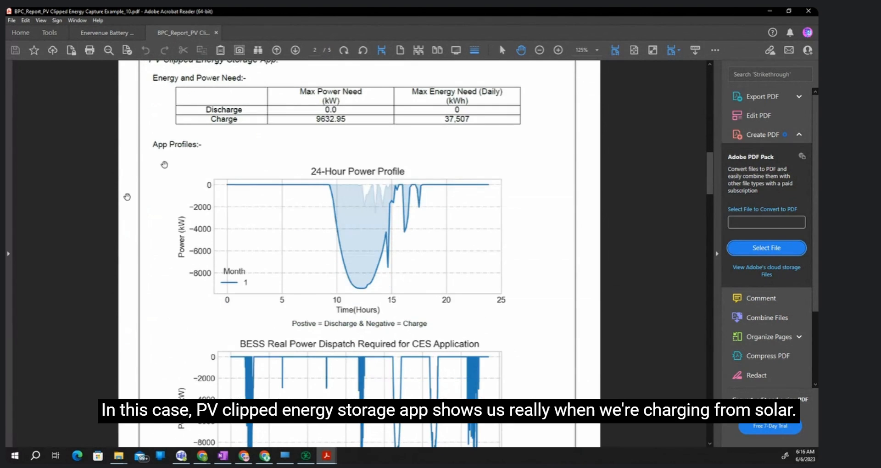
{"action": "scroll", "coordinate": [328, 252], "scroll_direction": "down", "scroll_amount": 20}
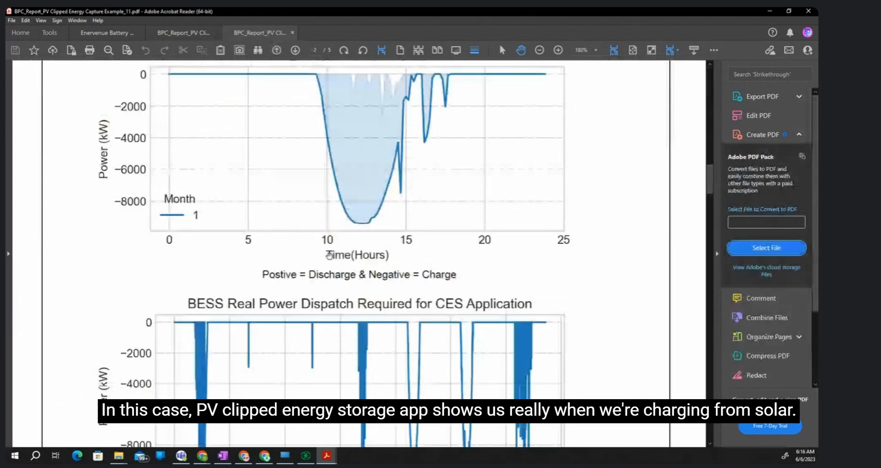
{"action": "scroll", "coordinate": [331, 255], "scroll_direction": "up", "scroll_amount": 7}
{"action": "scroll", "coordinate": [330, 254], "scroll_direction": "down", "scroll_amount": 1}
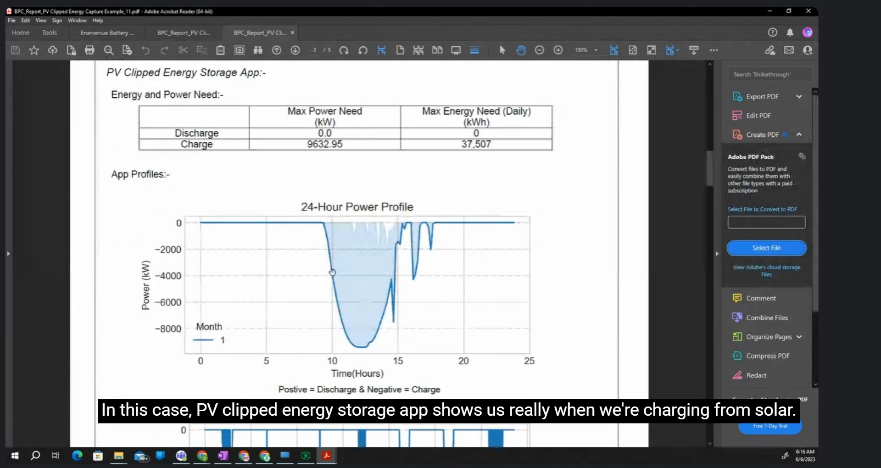
{"action": "scroll", "coordinate": [332, 253], "scroll_direction": "down", "scroll_amount": 8}
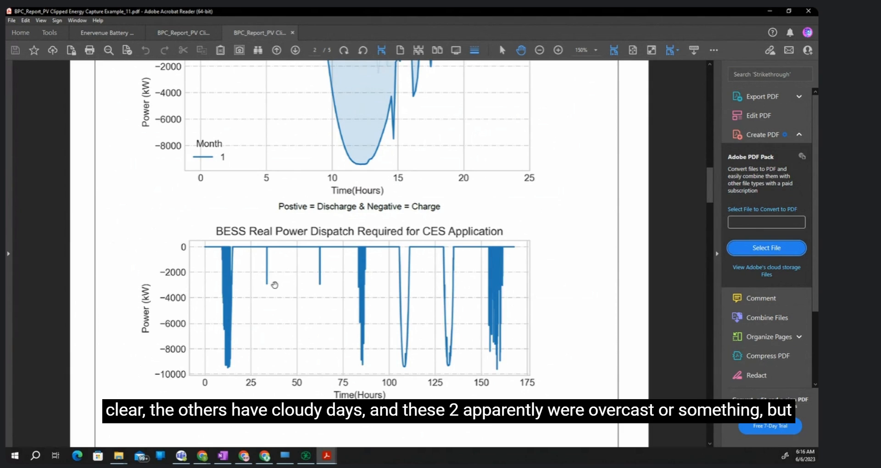
{"action": "scroll", "coordinate": [288, 329], "scroll_direction": "up", "scroll_amount": 2}
{"action": "scroll", "coordinate": [288, 329], "scroll_direction": "up", "scroll_amount": 6}
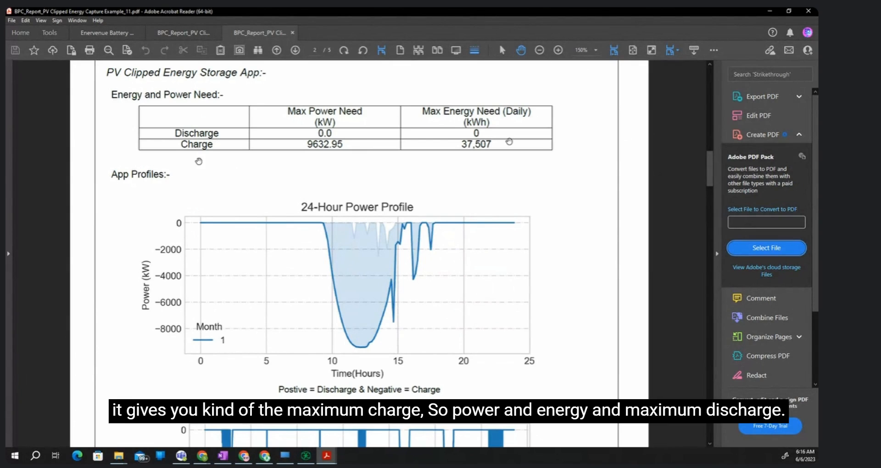
- Check the Clipped Energy Storage discharge dispatch setting in Storlytics and return to the PDF report
{"action": "left_click", "coordinate": [305, 456]}
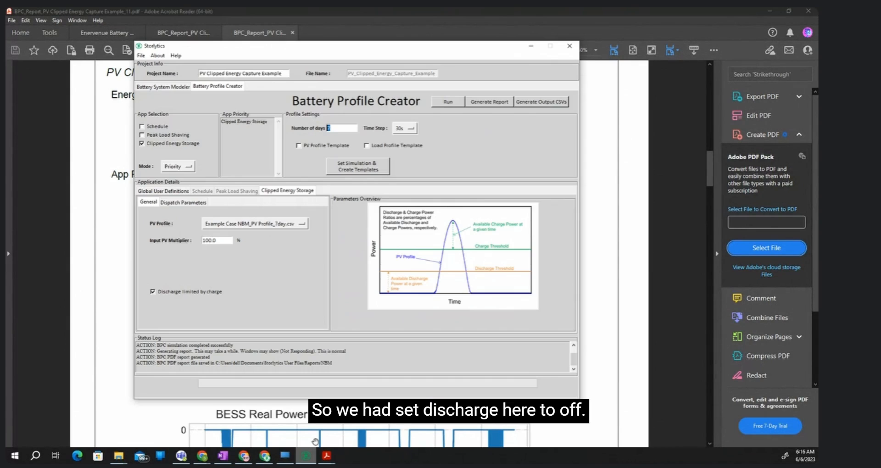
{"action": "left_click", "coordinate": [193, 203]}
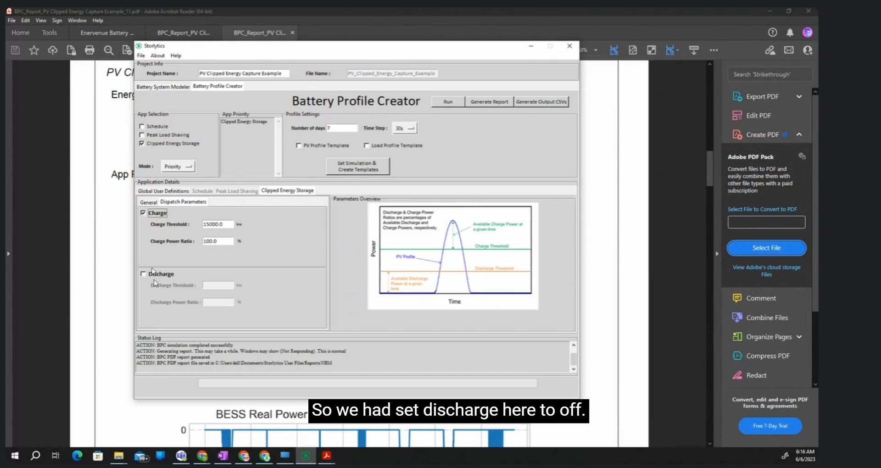
{"action": "left_click", "coordinate": [323, 10]}
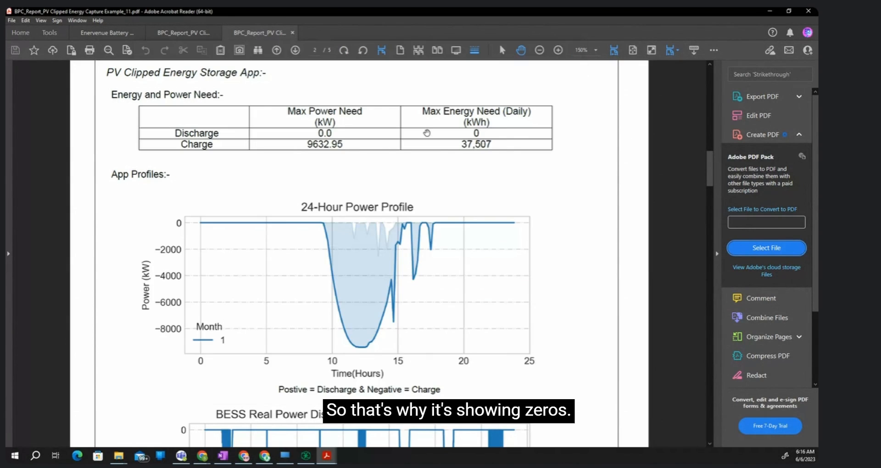
- Look over the clipped energy charts, check the daily discharge and charge energy equalization settings in Storlytics, and return to the report
{"action": "scroll", "coordinate": [327, 215], "scroll_direction": "down", "scroll_amount": 3}
{"action": "scroll", "coordinate": [327, 217], "scroll_direction": "down", "scroll_amount": 3}
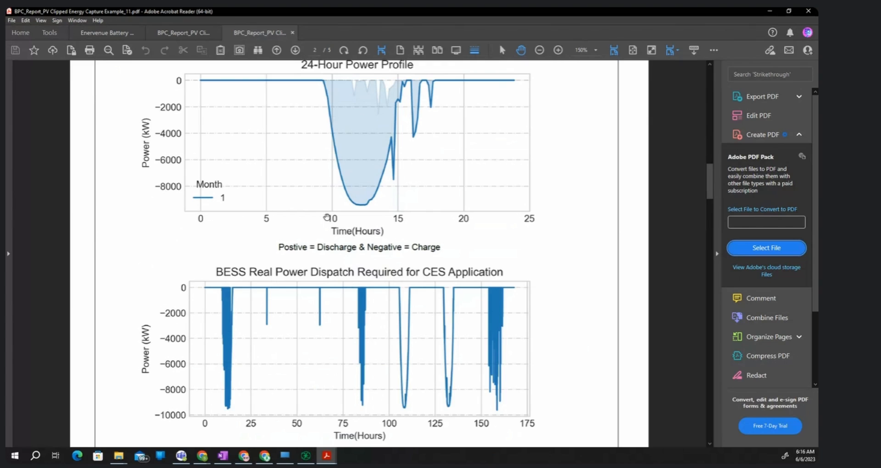
{"action": "scroll", "coordinate": [330, 222], "scroll_direction": "down", "scroll_amount": 10}
{"action": "scroll", "coordinate": [331, 225], "scroll_direction": "up", "scroll_amount": 10}
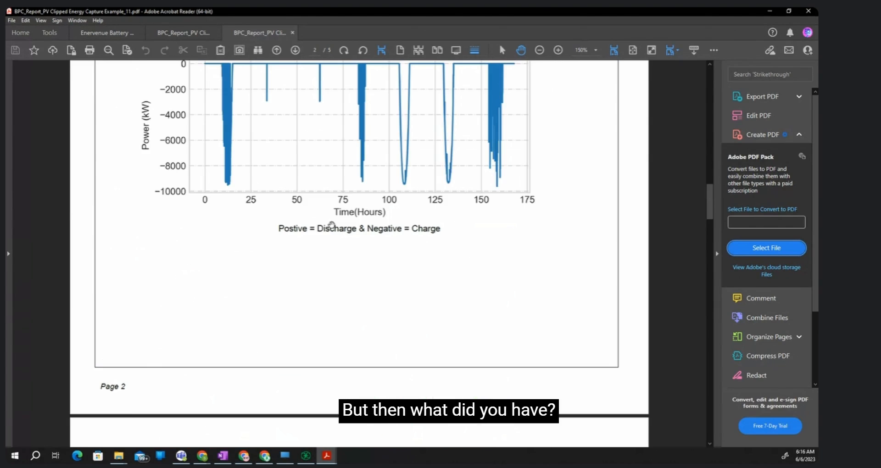
{"action": "scroll", "coordinate": [362, 405], "scroll_direction": "up", "scroll_amount": 15}
{"action": "left_click", "coordinate": [306, 455]}
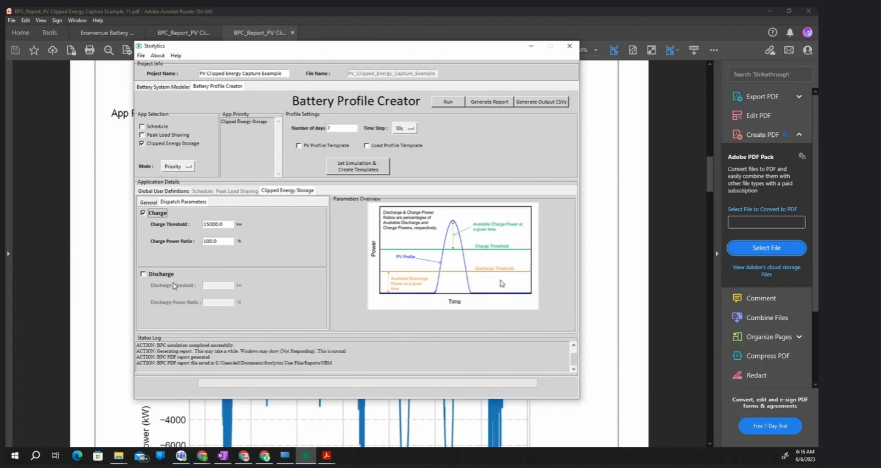
{"action": "left_click", "coordinate": [151, 190]}
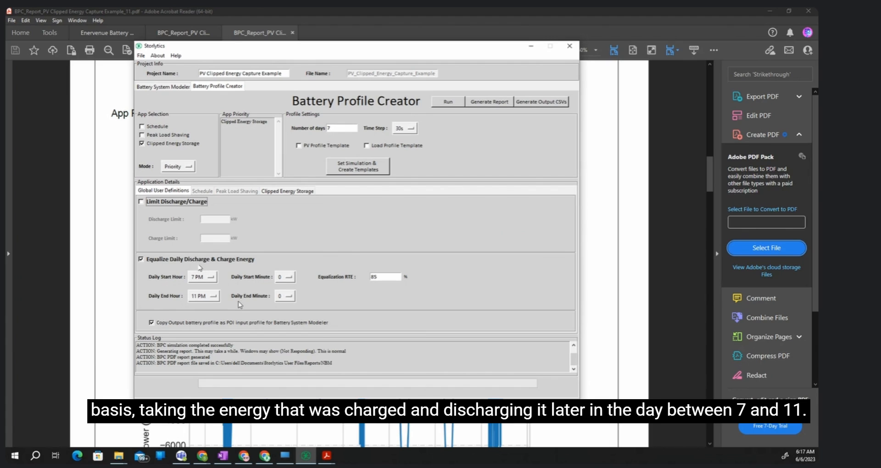
{"action": "left_click", "coordinate": [405, 10]}
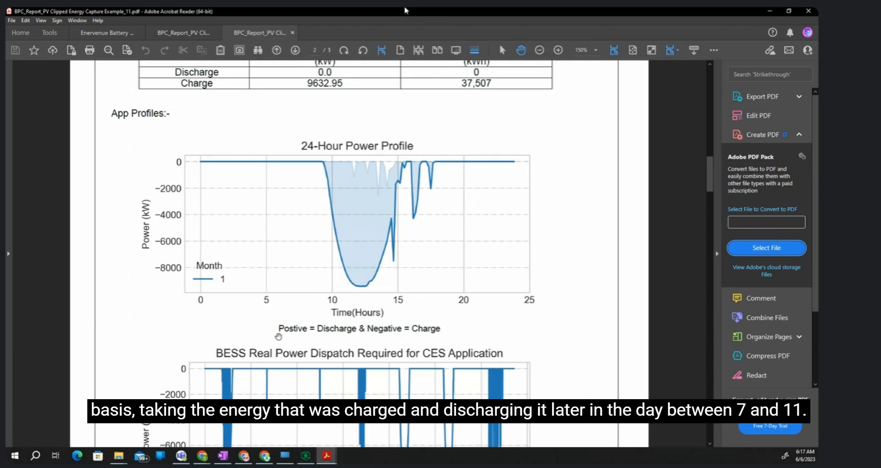
- Examine the Daily Energy Charge/Discharge Equalization App's energy and power needs and its 24-hour power profile in the report
{"action": "scroll", "coordinate": [298, 351], "scroll_direction": "down", "scroll_amount": 1}
{"action": "scroll", "coordinate": [296, 353], "scroll_direction": "up", "scroll_amount": 3}
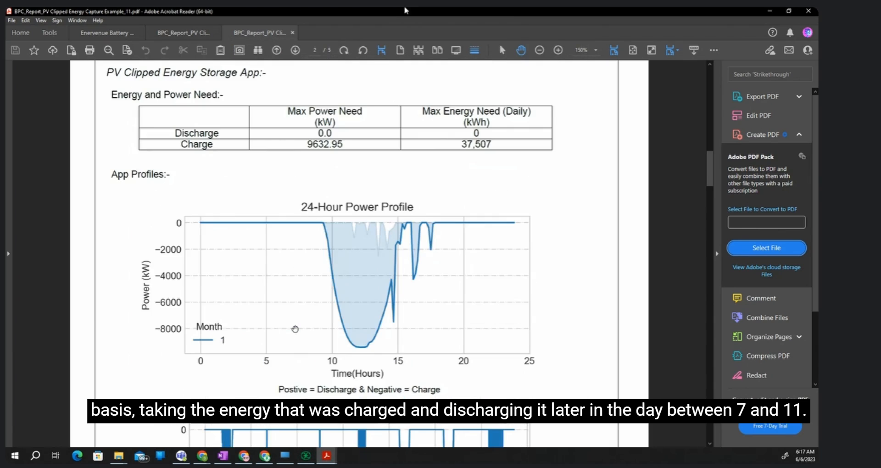
{"action": "scroll", "coordinate": [291, 326], "scroll_direction": "down", "scroll_amount": 15}
{"action": "scroll", "coordinate": [164, 274], "scroll_direction": "down", "scroll_amount": 20}
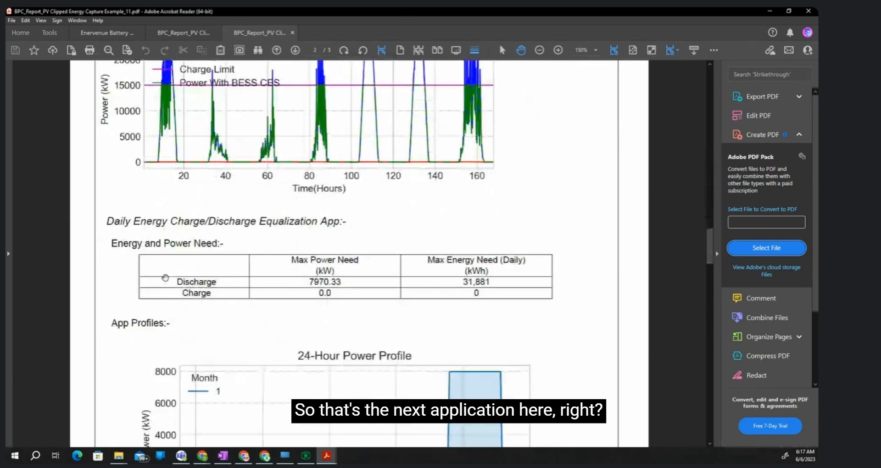
{"action": "scroll", "coordinate": [165, 278], "scroll_direction": "up", "scroll_amount": 1}
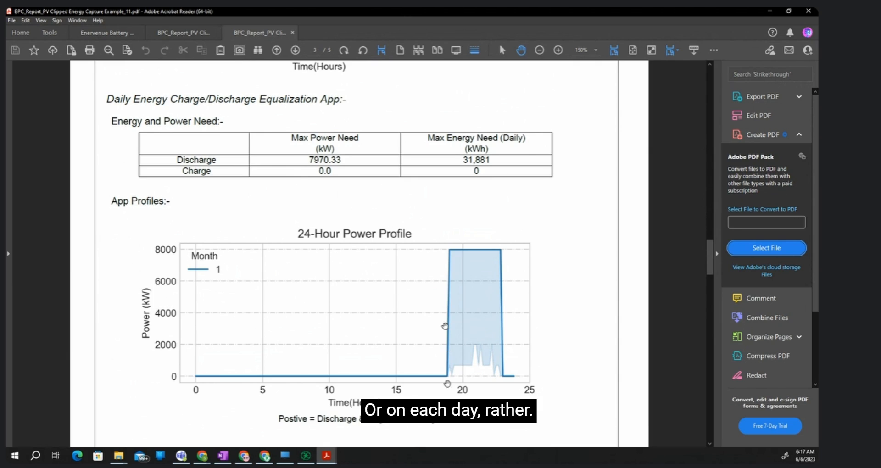
{"action": "scroll", "coordinate": [447, 324], "scroll_direction": "down", "scroll_amount": 3}
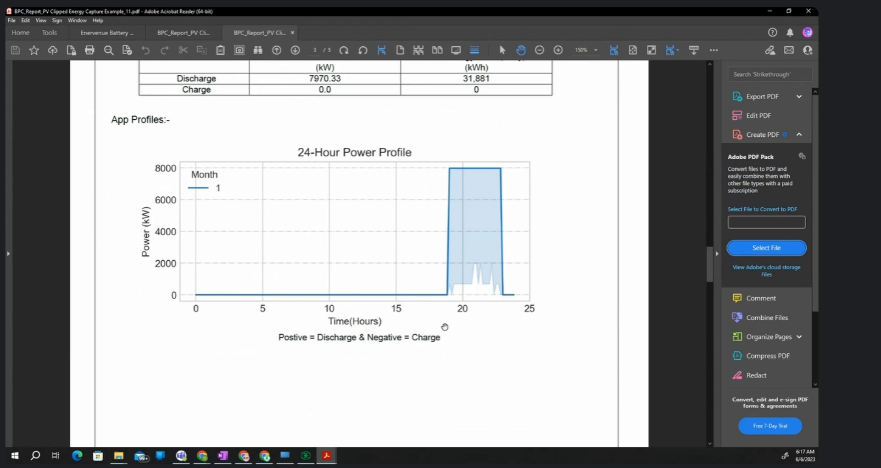
{"action": "scroll", "coordinate": [445, 326], "scroll_direction": "up", "scroll_amount": 3}
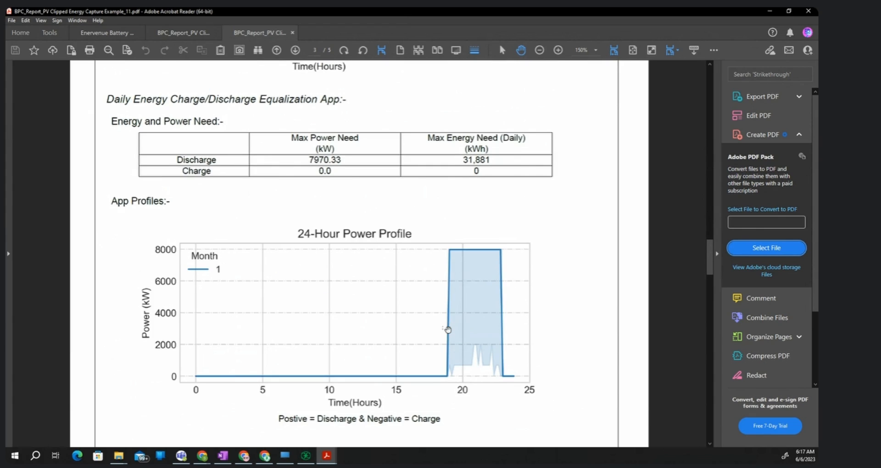
- Examine the Full Profile Analytics needs table, combined 24-hour power profile and cumulative power histogram for all apps
{"action": "scroll", "coordinate": [445, 335], "scroll_direction": "down", "scroll_amount": 8}
{"action": "scroll", "coordinate": [443, 340], "scroll_direction": "down", "scroll_amount": 13}
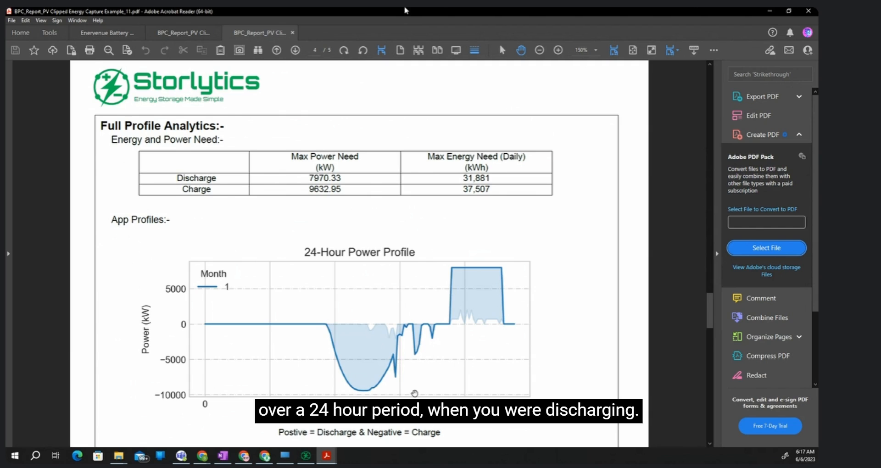
{"action": "scroll", "coordinate": [414, 393], "scroll_direction": "down", "scroll_amount": 3}
{"action": "scroll", "coordinate": [395, 346], "scroll_direction": "down", "scroll_amount": 1}
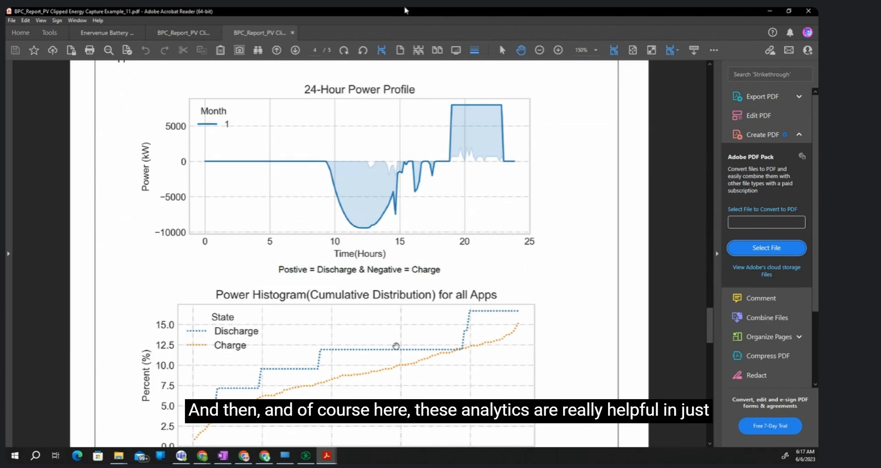
{"action": "scroll", "coordinate": [396, 346], "scroll_direction": "up", "scroll_amount": 3}
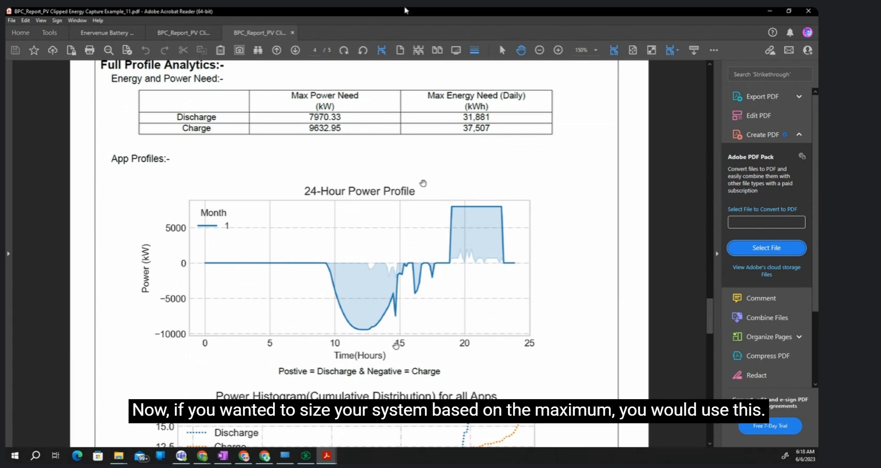
{"action": "scroll", "coordinate": [374, 203], "scroll_direction": "down", "scroll_amount": 3}
{"action": "scroll", "coordinate": [374, 203], "scroll_direction": "down", "scroll_amount": 5}
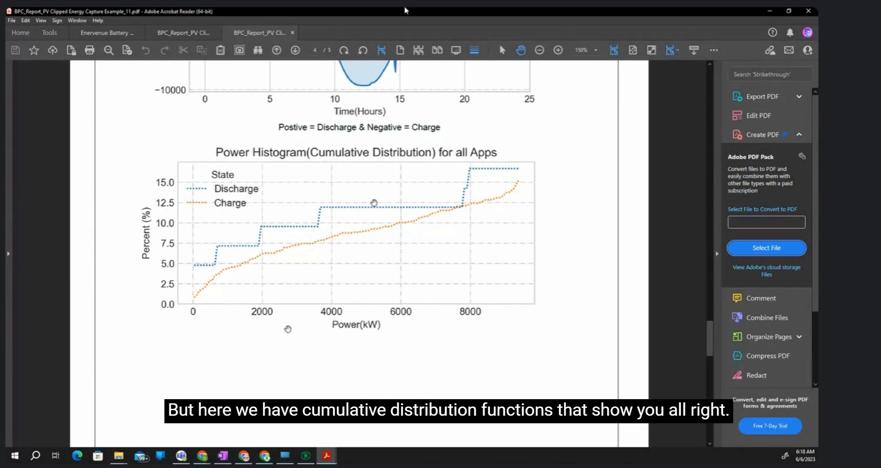
{"action": "scroll", "coordinate": [289, 329], "scroll_direction": "down", "scroll_amount": 1}
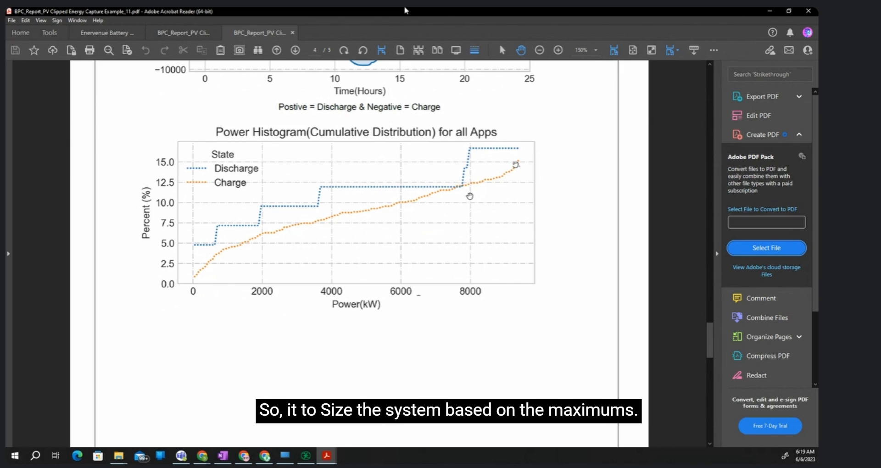
- Examine the cumulative daily energy histogram for all apps on the report's last page
{"action": "scroll", "coordinate": [395, 228], "scroll_direction": "down", "scroll_amount": 5}
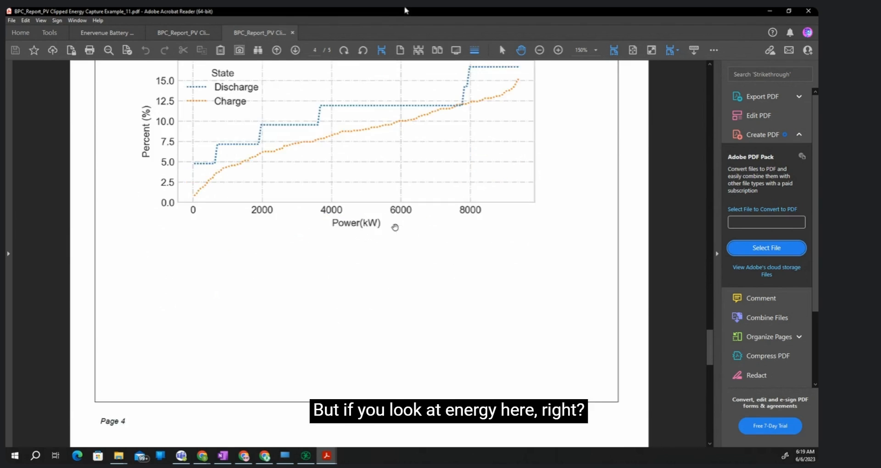
{"action": "scroll", "coordinate": [387, 261], "scroll_direction": "down", "scroll_amount": 6}
{"action": "scroll", "coordinate": [387, 261], "scroll_direction": "up", "scroll_amount": 2}
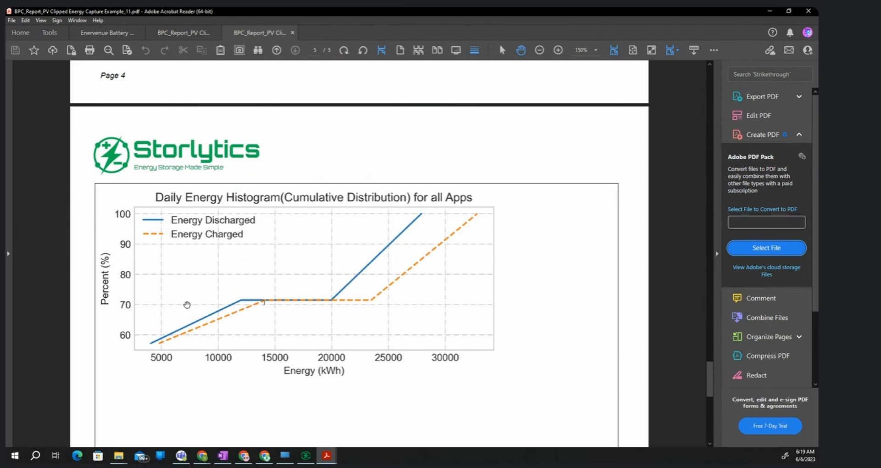
{"action": "scroll", "coordinate": [187, 305], "scroll_direction": "down", "scroll_amount": 10}
{"action": "scroll", "coordinate": [259, 325], "scroll_direction": "up", "scroll_amount": 10}
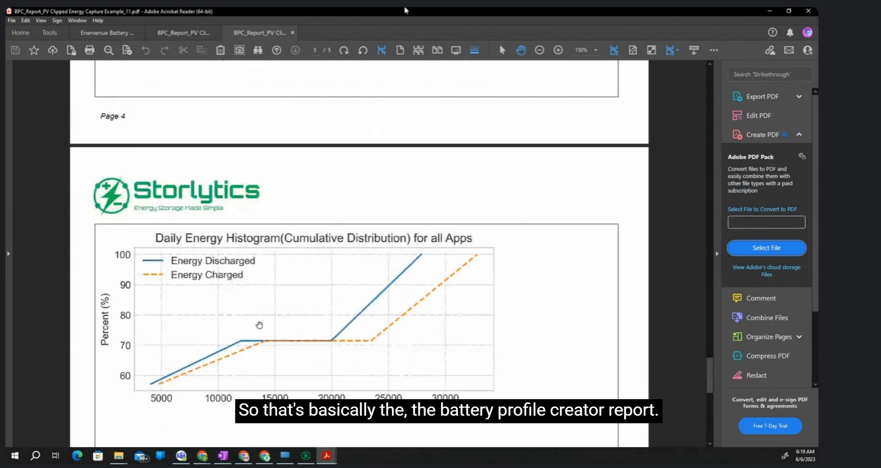
{"action": "scroll", "coordinate": [259, 325], "scroll_direction": "down", "scroll_amount": 1}
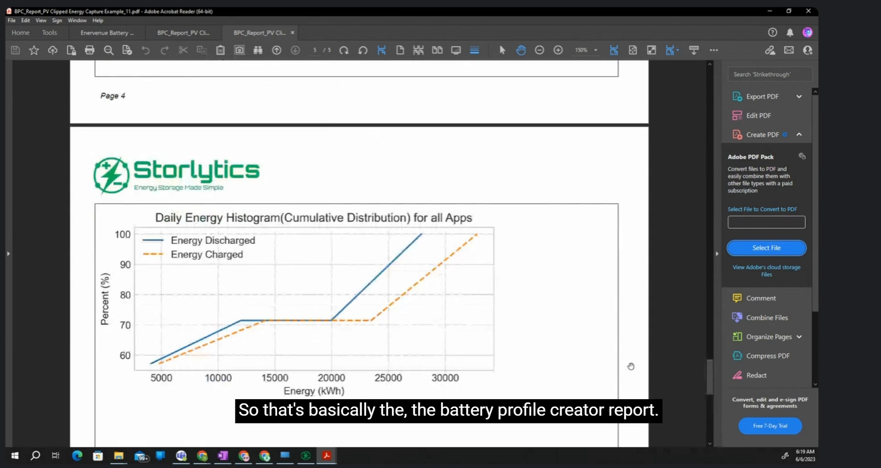
- Minimize the PDF report and generate the output CSVs from the Battery Profile Creator in Storlytics
{"action": "left_click", "coordinate": [765, 13]}
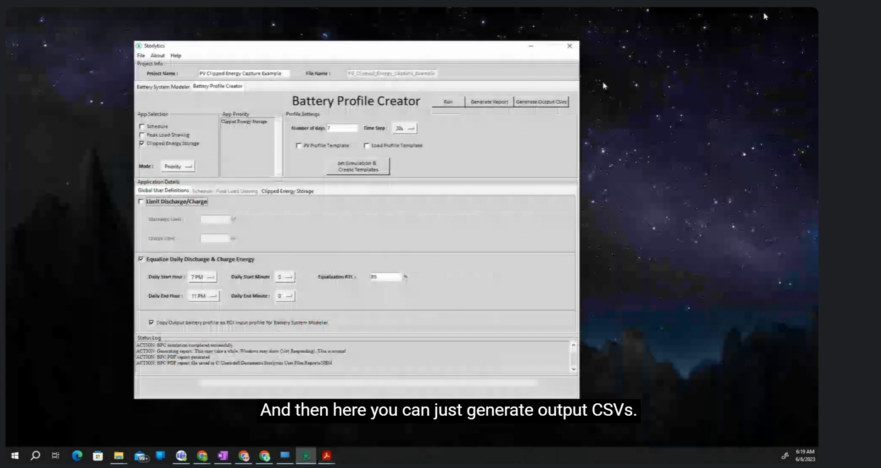
{"action": "left_click", "coordinate": [552, 102]}
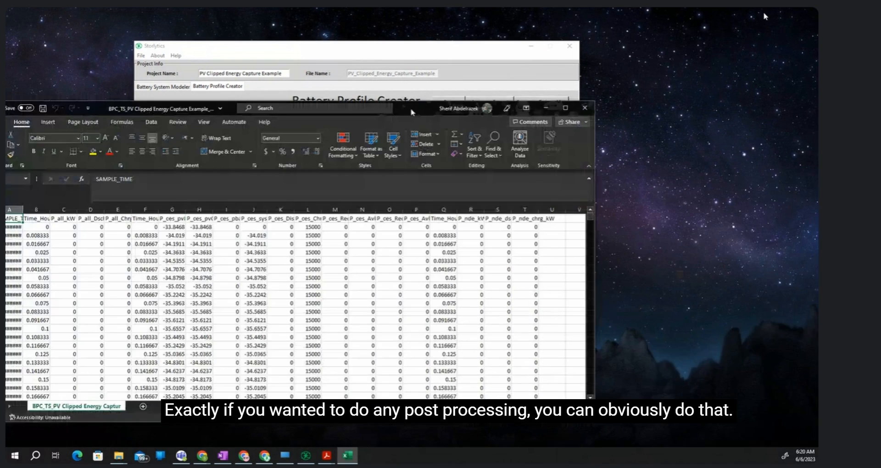
- Maximize the output CSV in Excel, widen the SAMPLE_TIME column and look through the time-series rows
{"action": "double_click", "coordinate": [412, 113]}
{"action": "left_click_drag", "start_coordinate": [43, 115], "coordinate": [79, 115]}
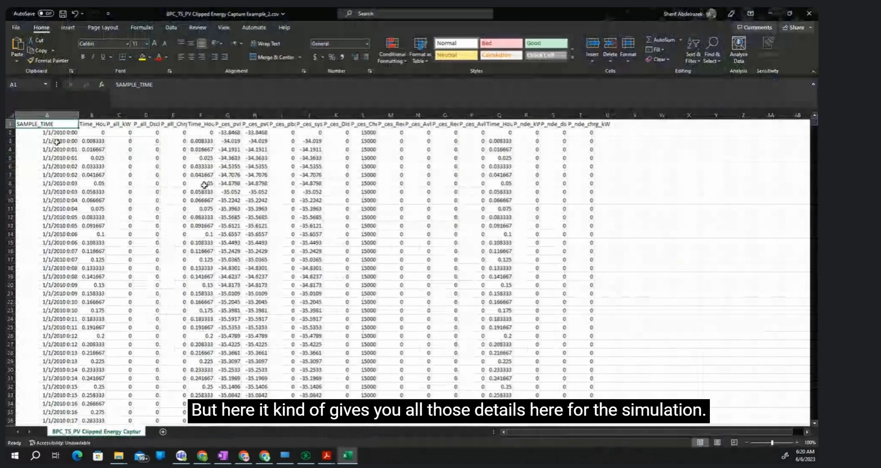
{"action": "scroll", "coordinate": [99, 186], "scroll_direction": "down", "scroll_amount": 20}
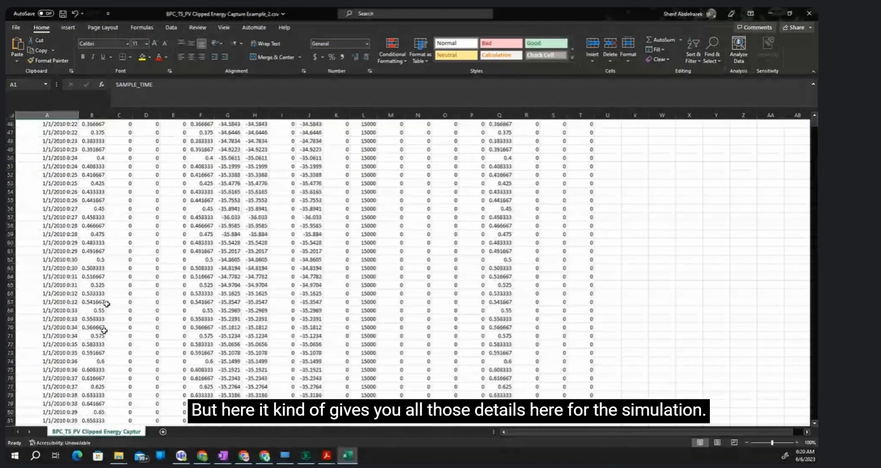
{"action": "scroll", "coordinate": [102, 339], "scroll_direction": "up", "scroll_amount": 20}
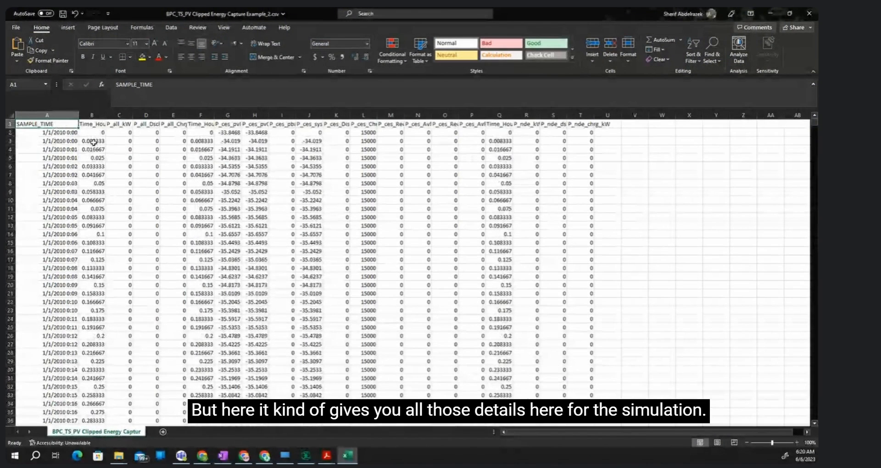
- Move the output CSV window off the Storlytics window and open the Battery System Modeler to view its interval data profiles
{"action": "double_click", "coordinate": [501, 10]}
{"action": "left_click_drag", "start_coordinate": [513, 36], "coordinate": [523, 8]}
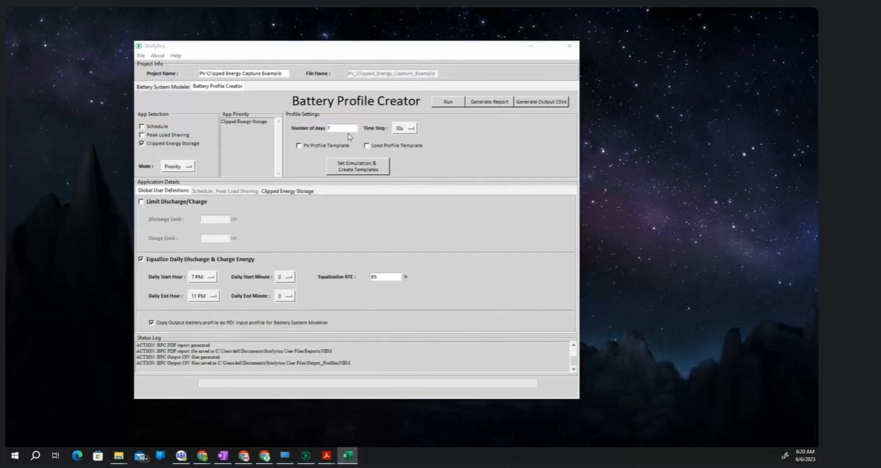
{"action": "left_click", "coordinate": [166, 87]}
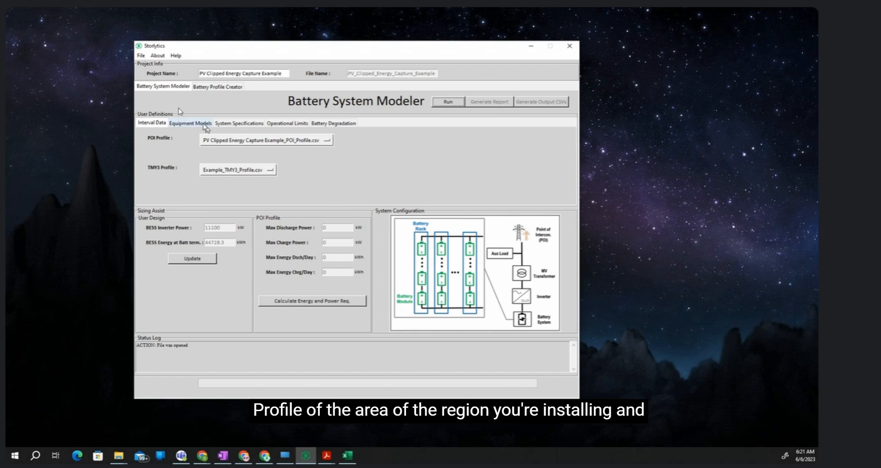
- Choose Enervenue_CPV_160Ah_20C_OEM.btt as the battery model in the Battery System Modeler's equipment models
{"action": "left_click", "coordinate": [203, 123]}
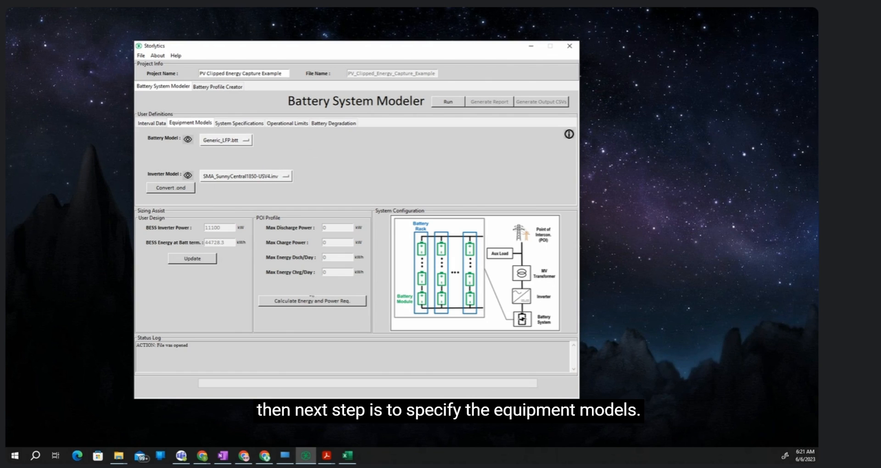
{"action": "left_click", "coordinate": [247, 142]}
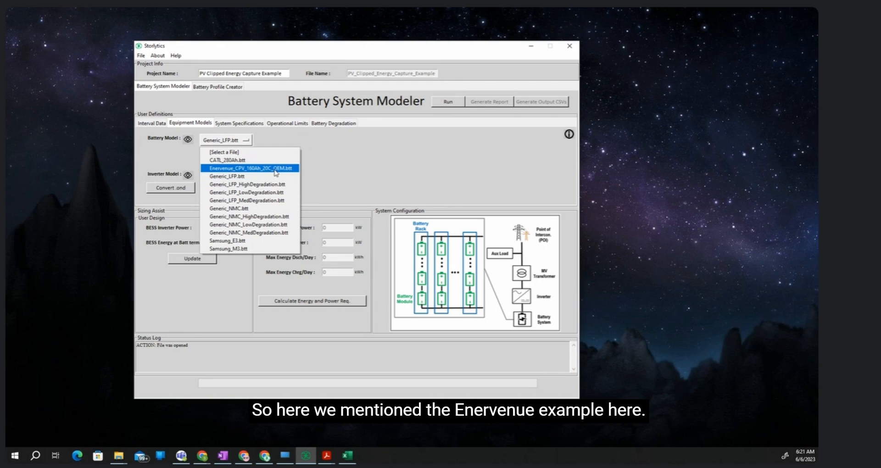
{"action": "left_click", "coordinate": [252, 168]}
- Switch to the Enervenue Battery Score Sheet PDF in Acrobat, examine its technical and cost of ownership scores, and minimize it
{"action": "left_click", "coordinate": [327, 456]}
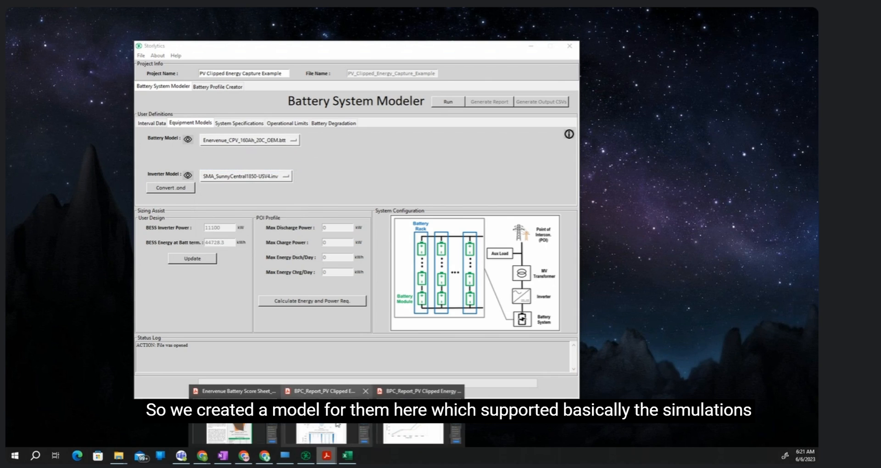
{"action": "left_click", "coordinate": [229, 427]}
{"action": "scroll", "coordinate": [466, 147], "scroll_direction": "down", "scroll_amount": 3}
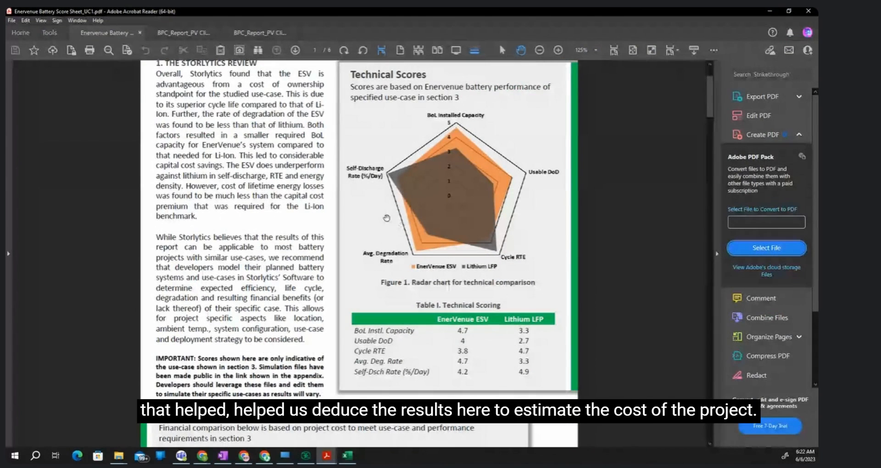
{"action": "scroll", "coordinate": [380, 259], "scroll_direction": "up", "scroll_amount": 2}
{"action": "scroll", "coordinate": [380, 259], "scroll_direction": "up", "scroll_amount": 1}
{"action": "scroll", "coordinate": [418, 346], "scroll_direction": "down", "scroll_amount": 10}
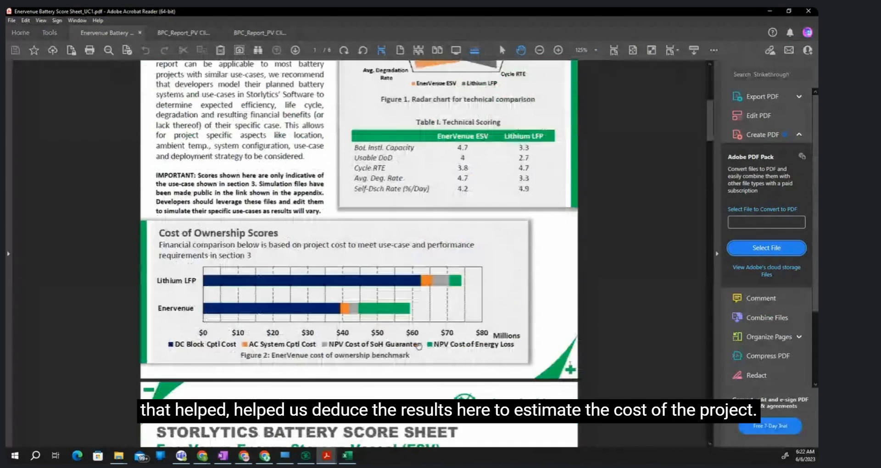
{"action": "scroll", "coordinate": [419, 346], "scroll_direction": "up", "scroll_amount": 4}
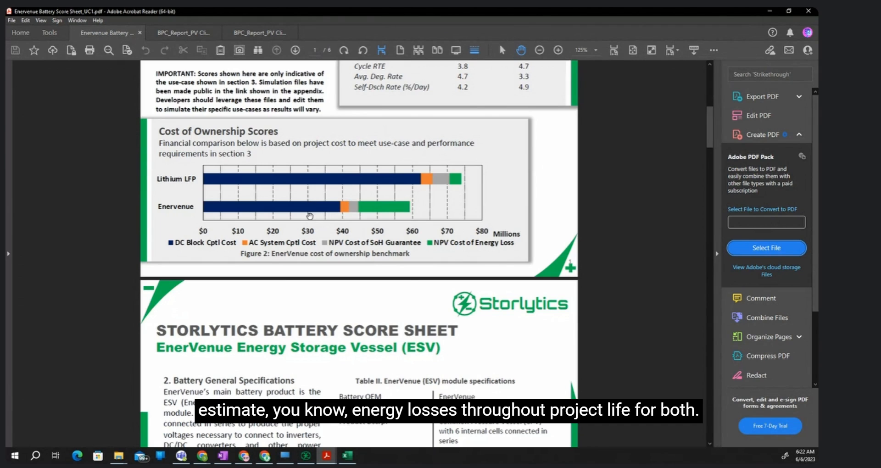
{"action": "scroll", "coordinate": [529, 254], "scroll_direction": "down", "scroll_amount": 3}
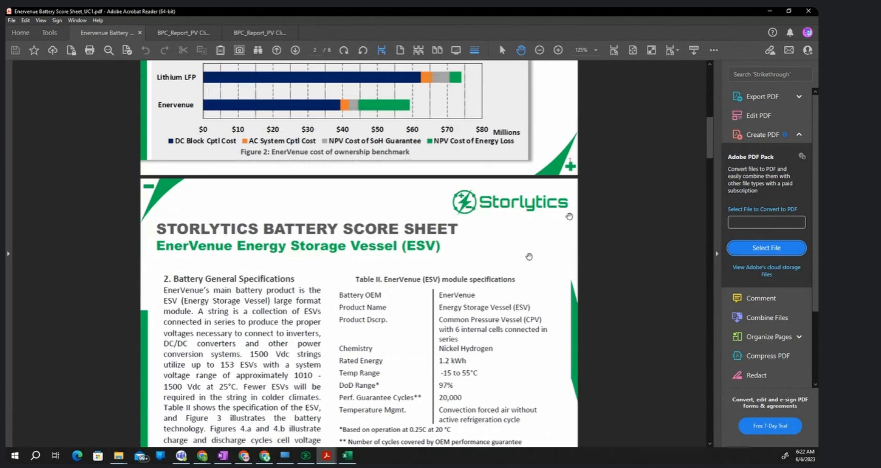
{"action": "left_click", "coordinate": [770, 11]}
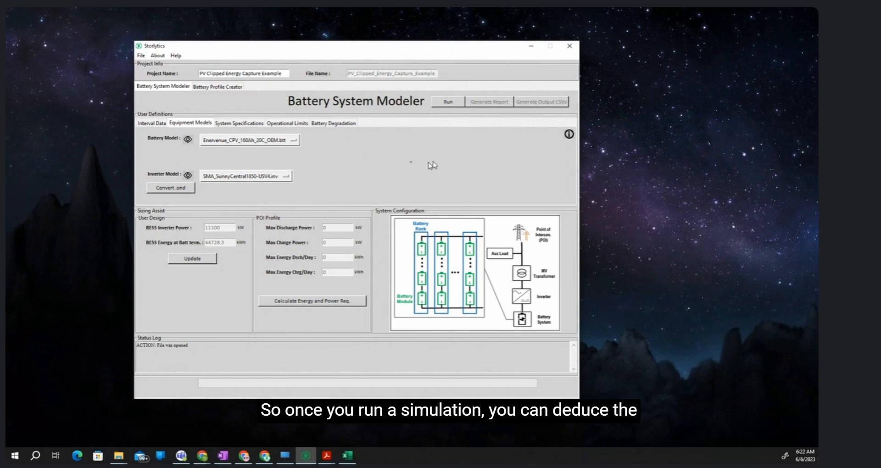
- Check the battery degradation settings, inspect the Enervenue model's cell, degradation and module data in the Component Editor, and close it
{"action": "left_click", "coordinate": [329, 122]}
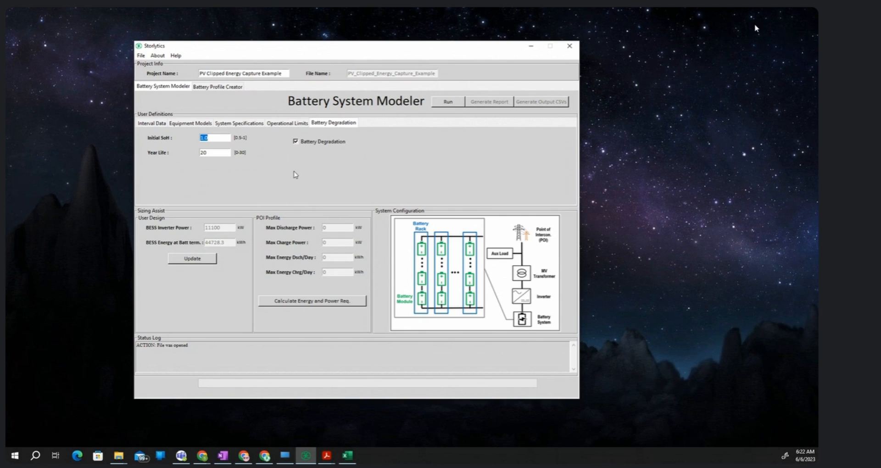
{"action": "left_click", "coordinate": [195, 123]}
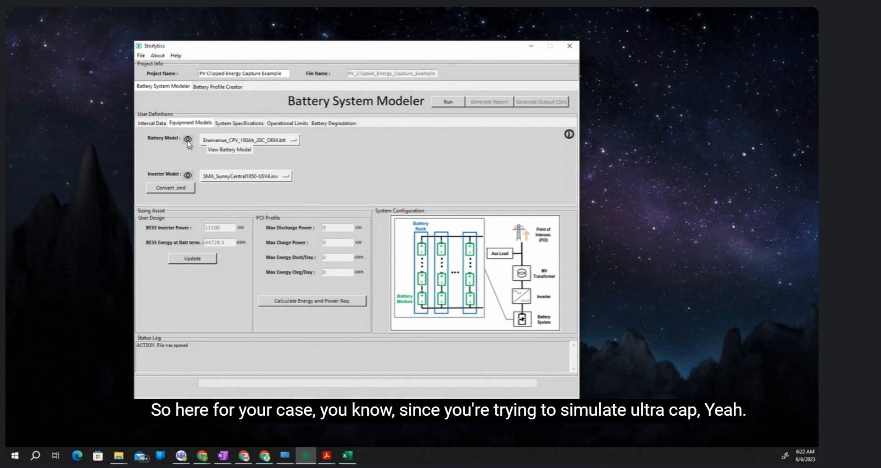
{"action": "left_click", "coordinate": [187, 140]}
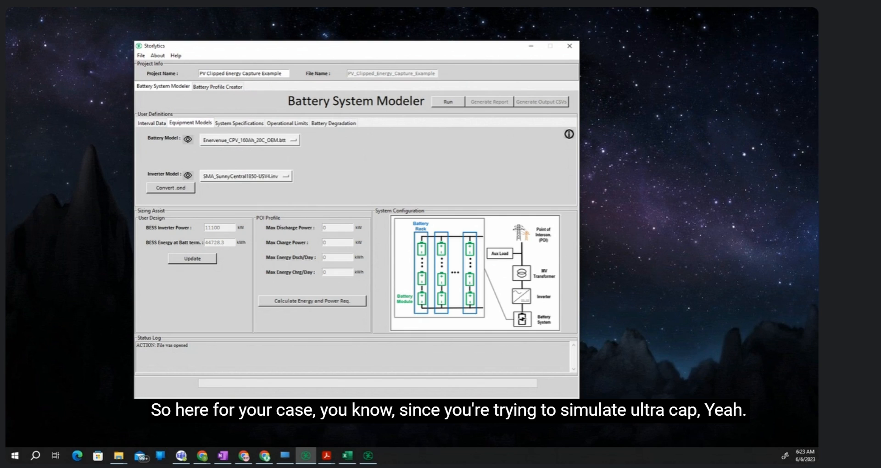
{"action": "left_click_drag", "start_coordinate": [303, 162], "coordinate": [428, 113]}
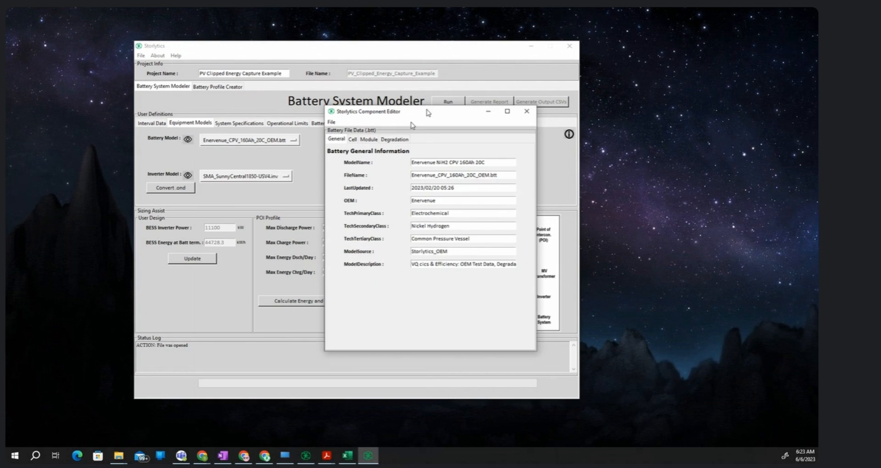
{"action": "left_click", "coordinate": [356, 145]}
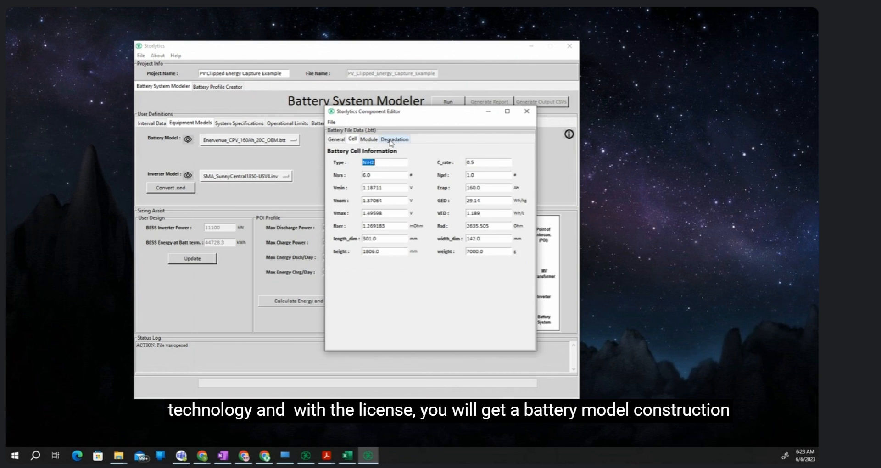
{"action": "left_click", "coordinate": [394, 139]}
{"action": "left_click", "coordinate": [369, 139]}
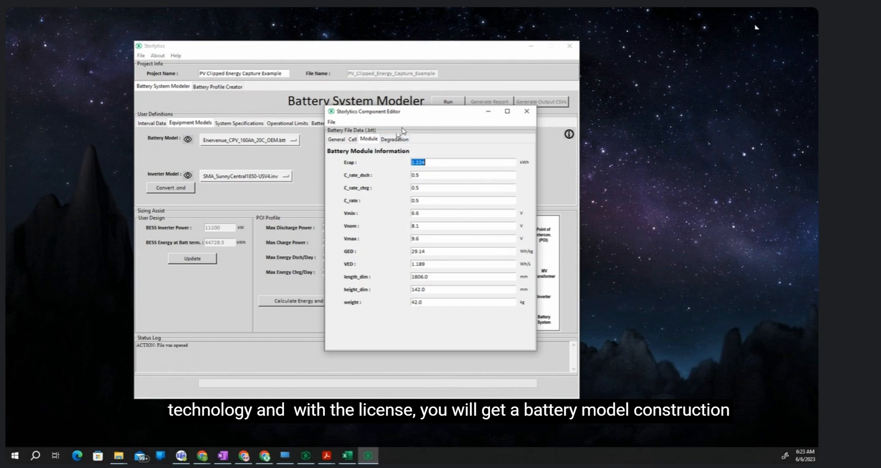
{"action": "left_click", "coordinate": [525, 112]}
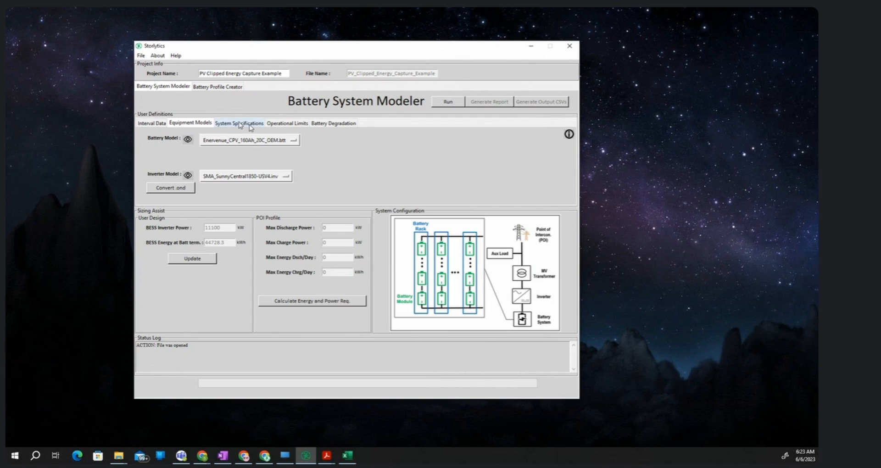
- Set the battery model to Generic_LFP.btt and calculate the POI profile's energy and power requirements from the system specifications view
{"action": "left_click", "coordinate": [263, 143]}
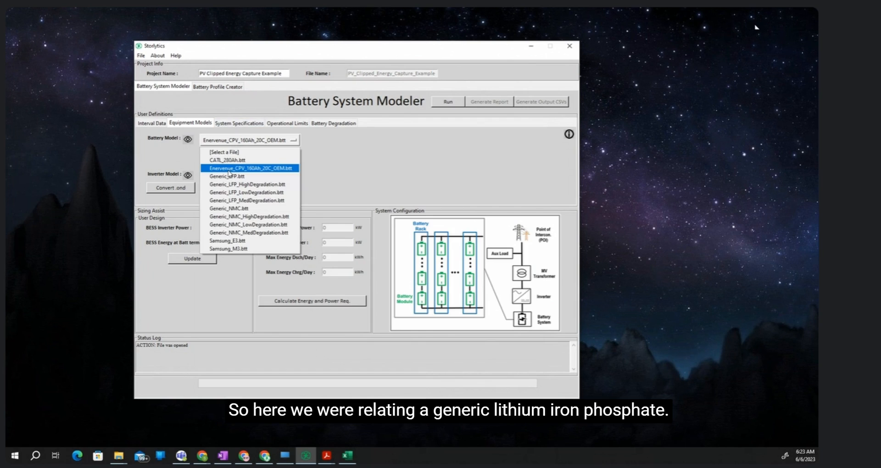
{"action": "left_click", "coordinate": [248, 178]}
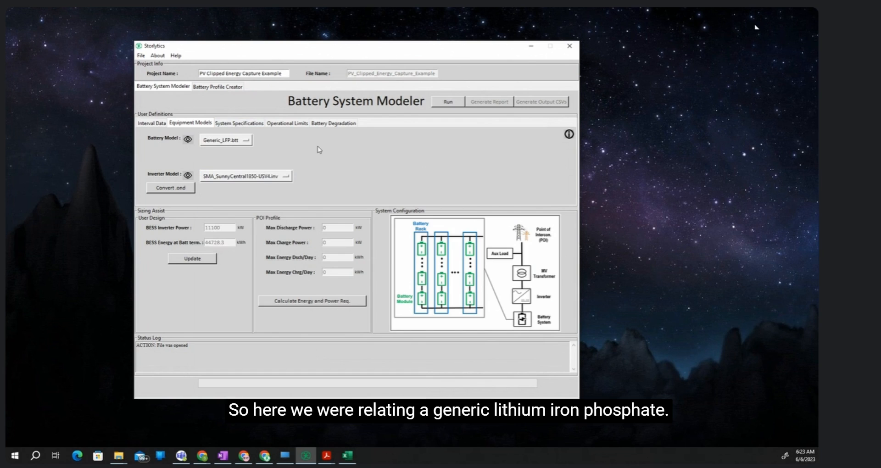
{"action": "left_click", "coordinate": [253, 125]}
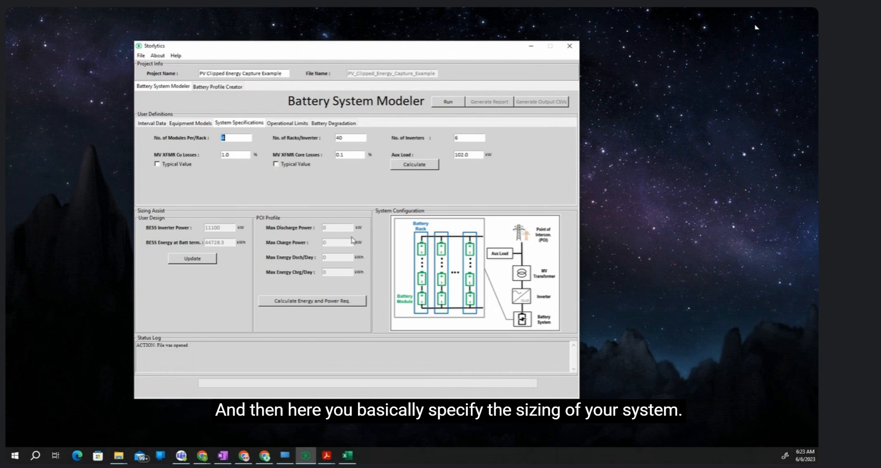
{"action": "left_click", "coordinate": [336, 301]}
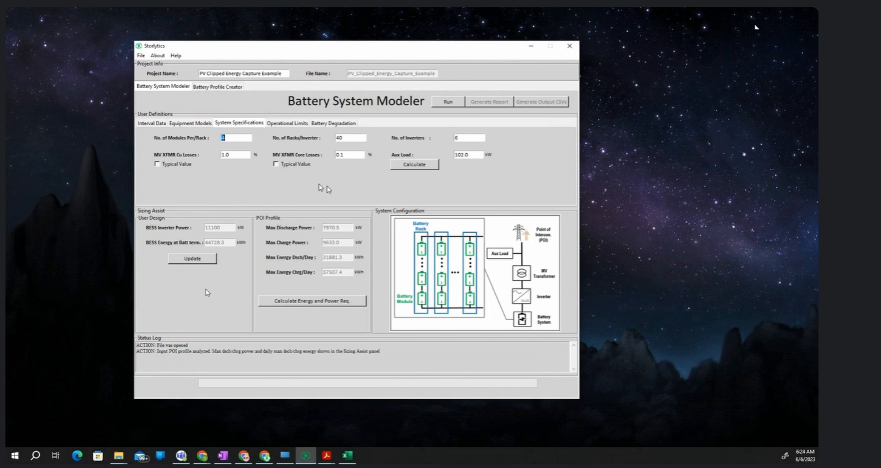
- Review the maximum, minimum and initial SoC limits and the battery degradation settings for initial SoH and year life
{"action": "left_click", "coordinate": [285, 124]}
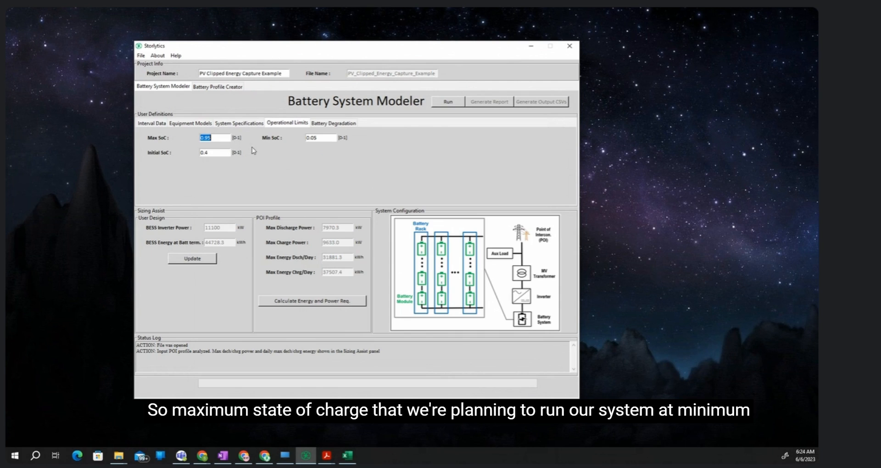
{"action": "left_click", "coordinate": [215, 153]}
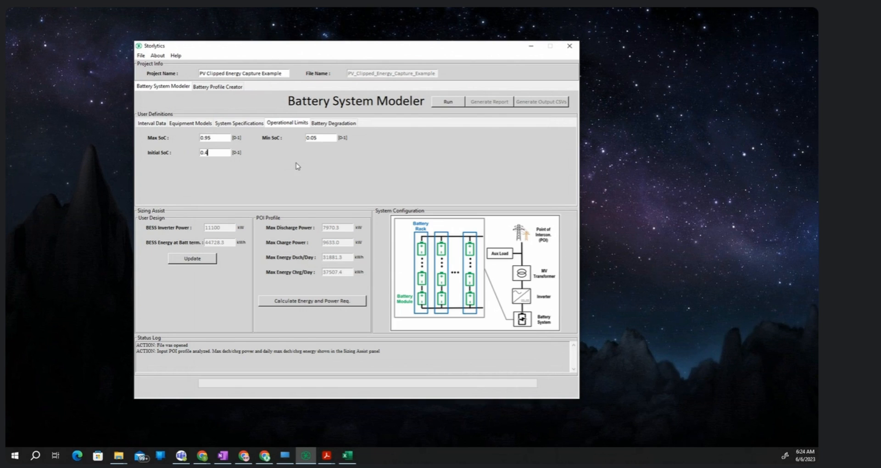
{"action": "left_click", "coordinate": [347, 125]}
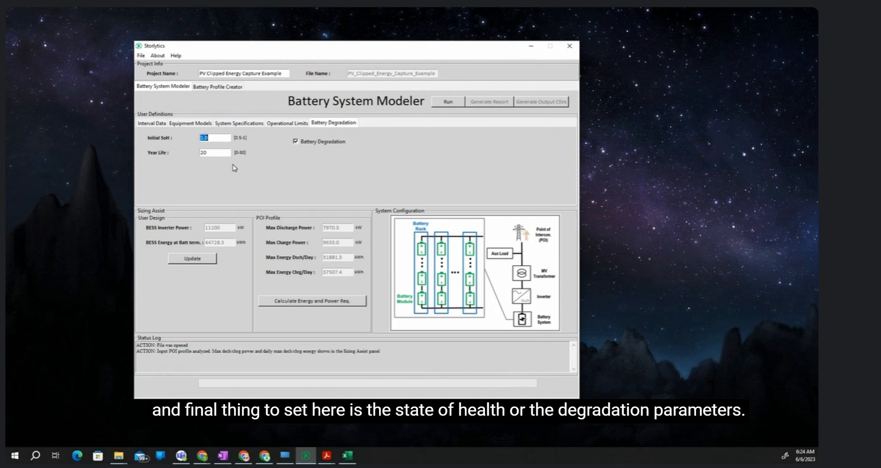
{"action": "left_click", "coordinate": [225, 140]}
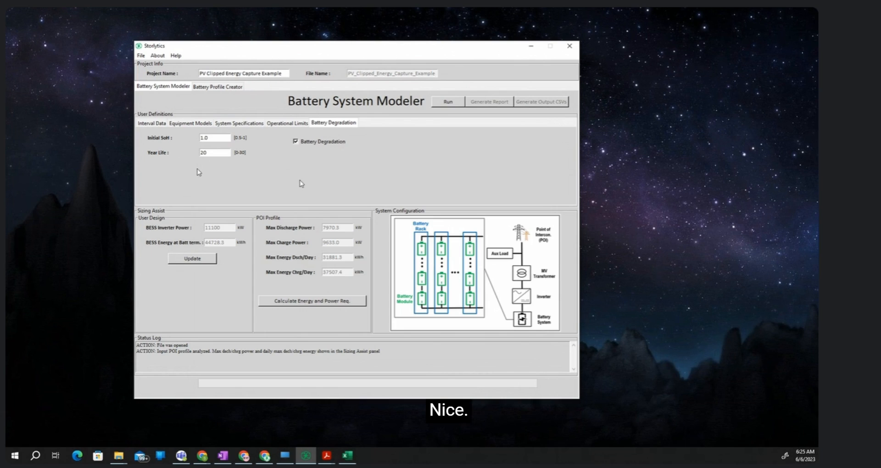
- Run the Battery System Modeler simulation, accept the save-changes notice and generate the PDF report
{"action": "left_click", "coordinate": [448, 102]}
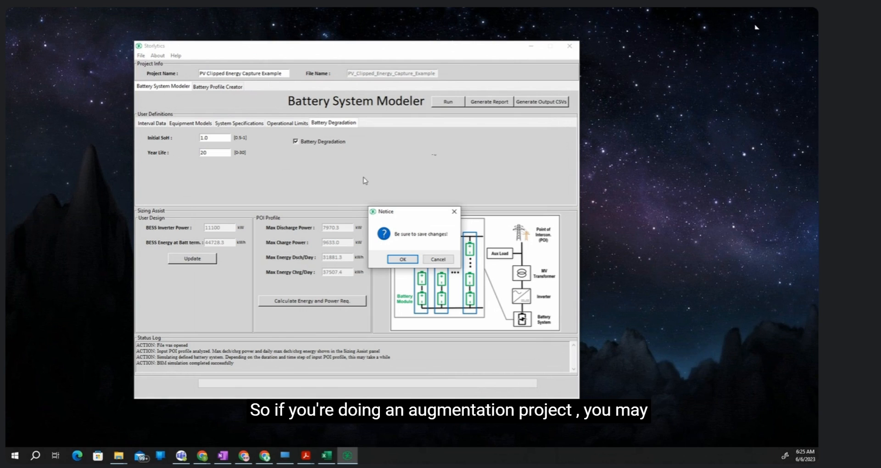
{"action": "left_click", "coordinate": [412, 262]}
{"action": "left_click", "coordinate": [495, 102]}
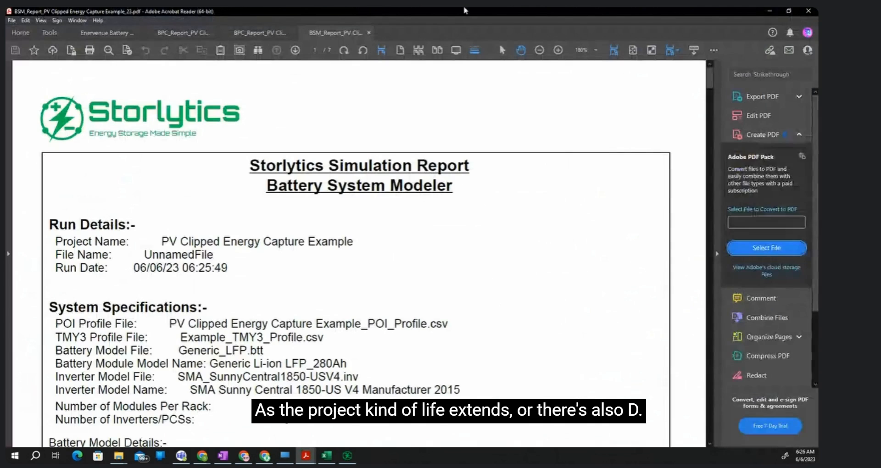
- Bring the Battery System Modeler PDF report over the Storlytics window and maximize it
{"action": "left_click_drag", "start_coordinate": [464, 10], "coordinate": [817, 207]}
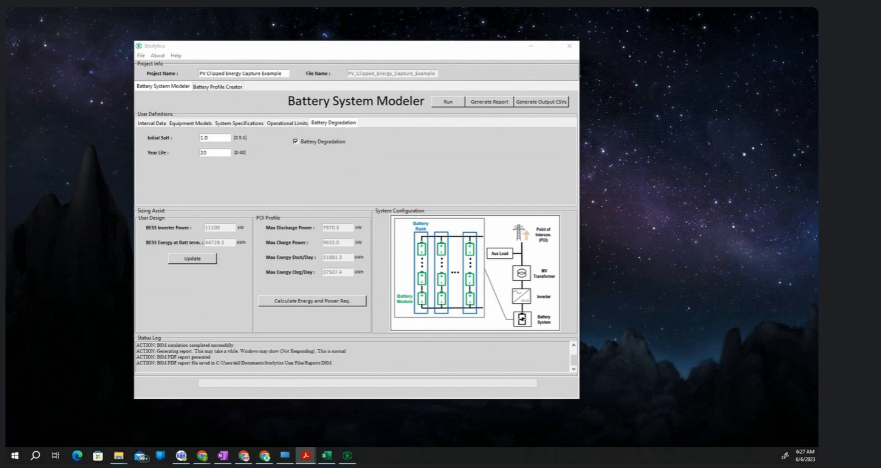
{"action": "left_click_drag", "start_coordinate": [748, 187], "coordinate": [257, 99]}
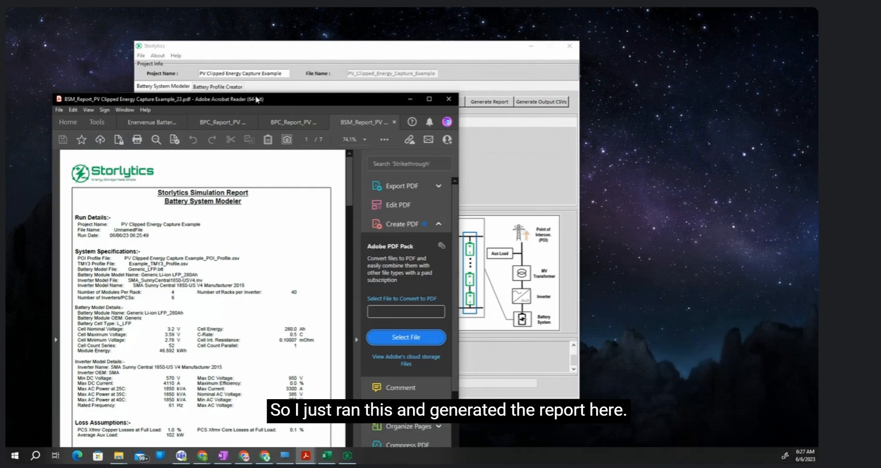
{"action": "double_click", "coordinate": [256, 99]}
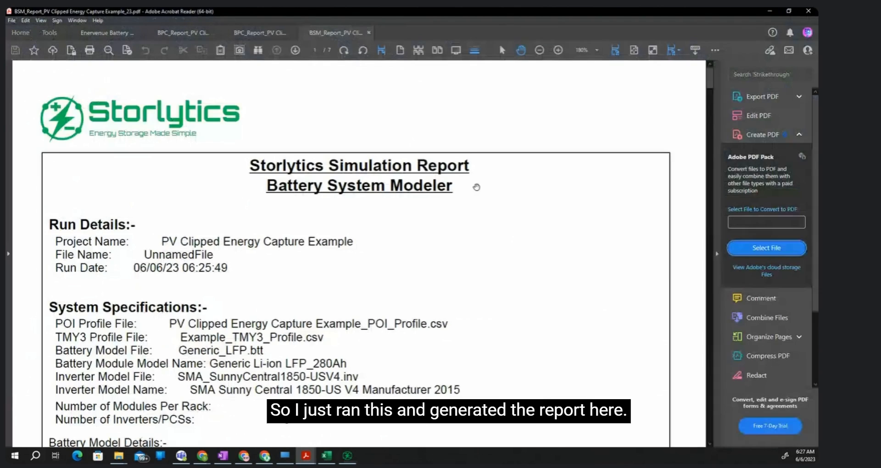
- Examine the report's first page, from system specifications and model details to loss assumptions, operational constraints and battery degradation
{"action": "scroll", "coordinate": [436, 285], "scroll_direction": "down", "scroll_amount": 2}
{"action": "scroll", "coordinate": [362, 287], "scroll_direction": "down", "scroll_amount": 4}
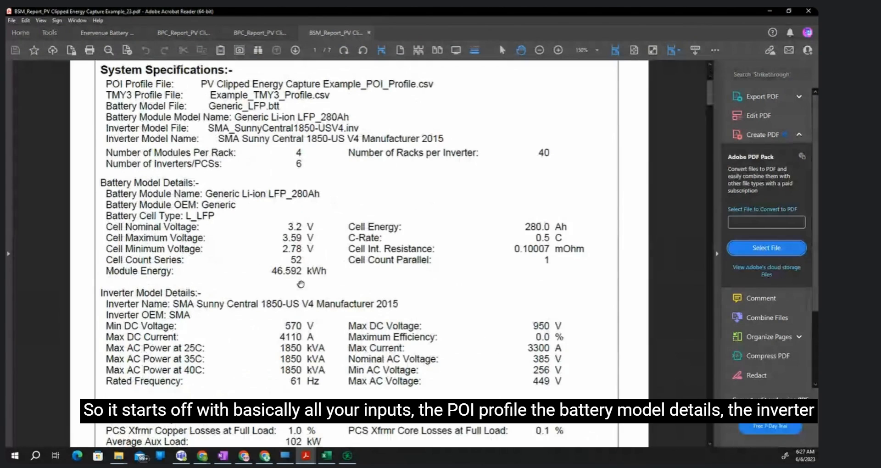
{"action": "scroll", "coordinate": [303, 257], "scroll_direction": "up", "scroll_amount": 2}
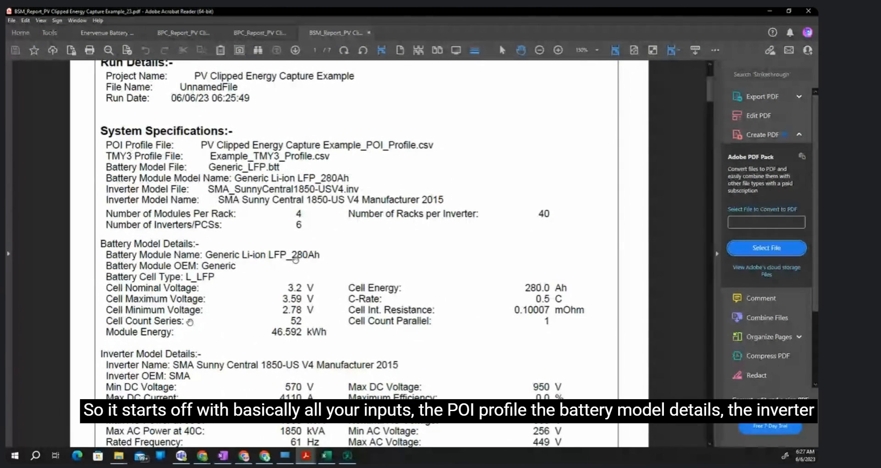
{"action": "scroll", "coordinate": [169, 291], "scroll_direction": "down", "scroll_amount": 1}
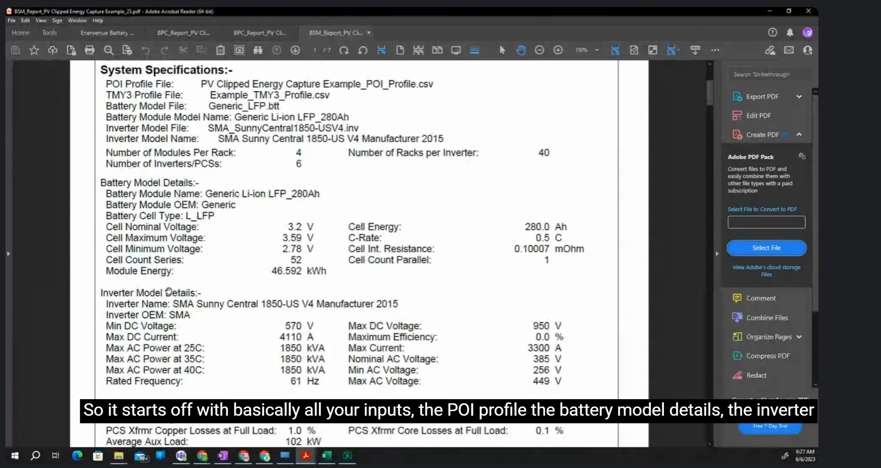
{"action": "scroll", "coordinate": [169, 291], "scroll_direction": "down", "scroll_amount": 1}
{"action": "scroll", "coordinate": [151, 296], "scroll_direction": "down", "scroll_amount": 2}
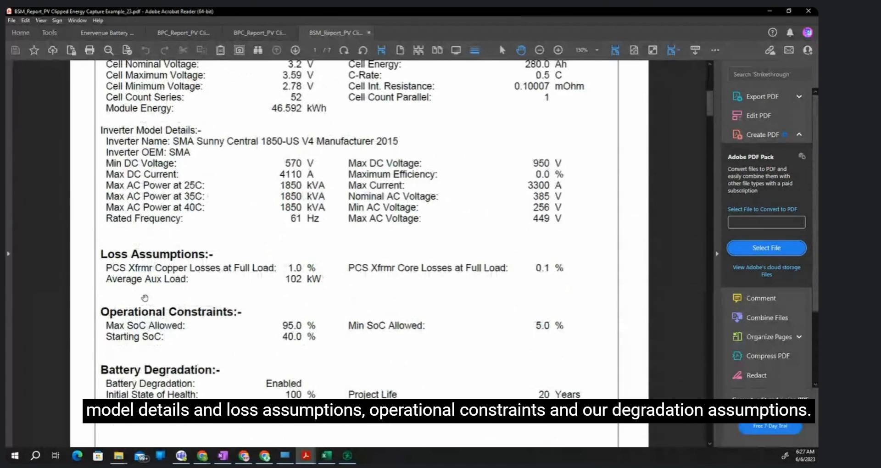
{"action": "scroll", "coordinate": [145, 298], "scroll_direction": "down", "scroll_amount": 1}
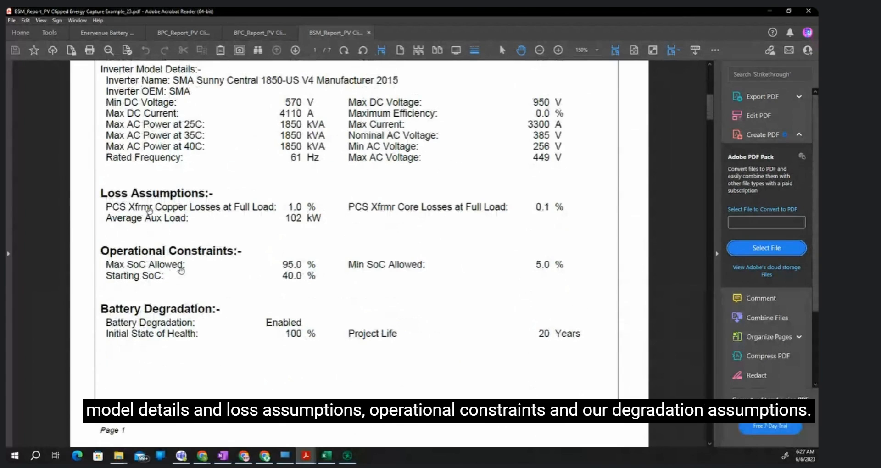
- Review the Power Dispatch table and chart of required versus achieved power under the report's Profile Achievement Analytics
{"action": "scroll", "coordinate": [349, 362], "scroll_direction": "down", "scroll_amount": 2}
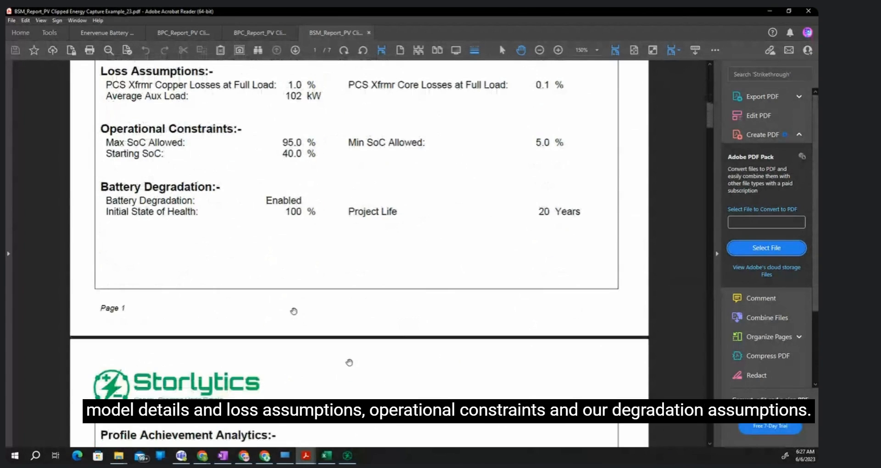
{"action": "scroll", "coordinate": [256, 253], "scroll_direction": "down", "scroll_amount": 2}
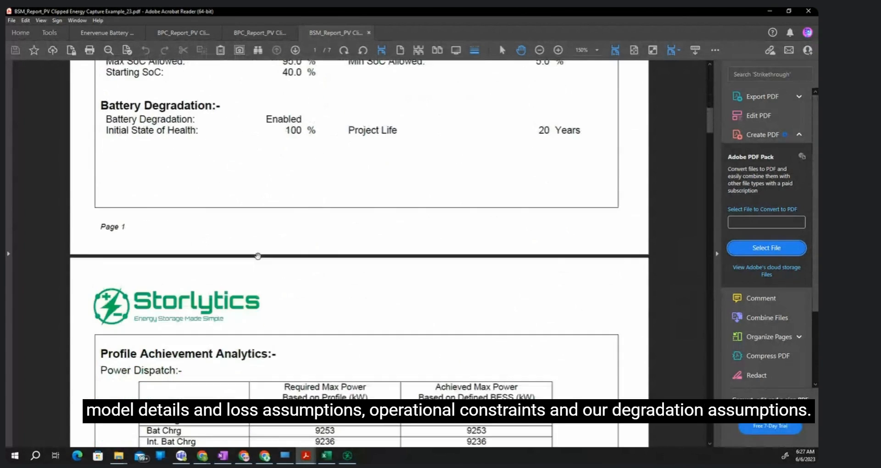
{"action": "scroll", "coordinate": [258, 256], "scroll_direction": "down", "scroll_amount": 2}
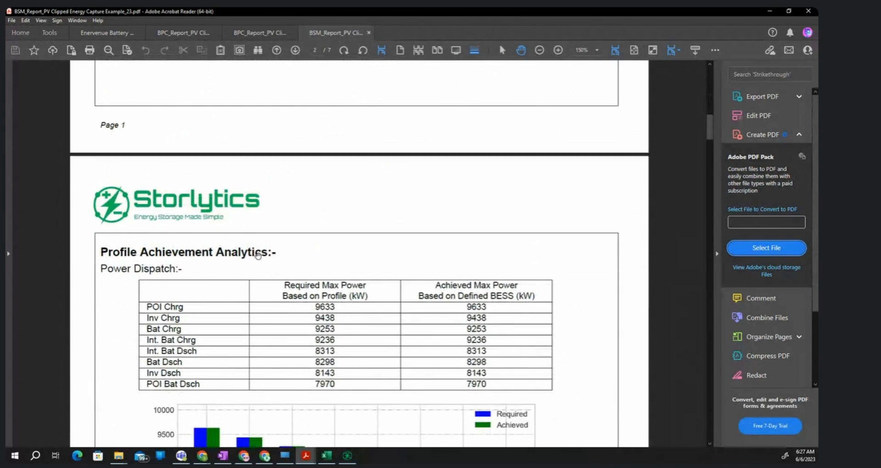
{"action": "scroll", "coordinate": [258, 255], "scroll_direction": "down", "scroll_amount": 2}
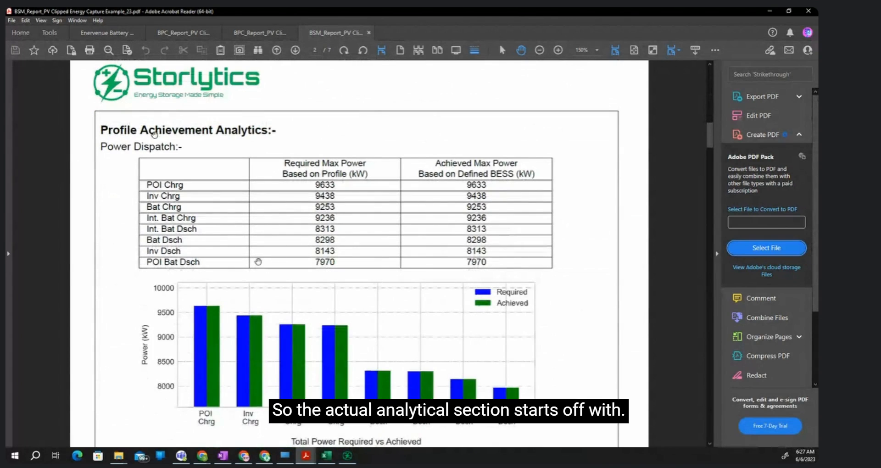
{"action": "scroll", "coordinate": [232, 163], "scroll_direction": "down", "scroll_amount": 1}
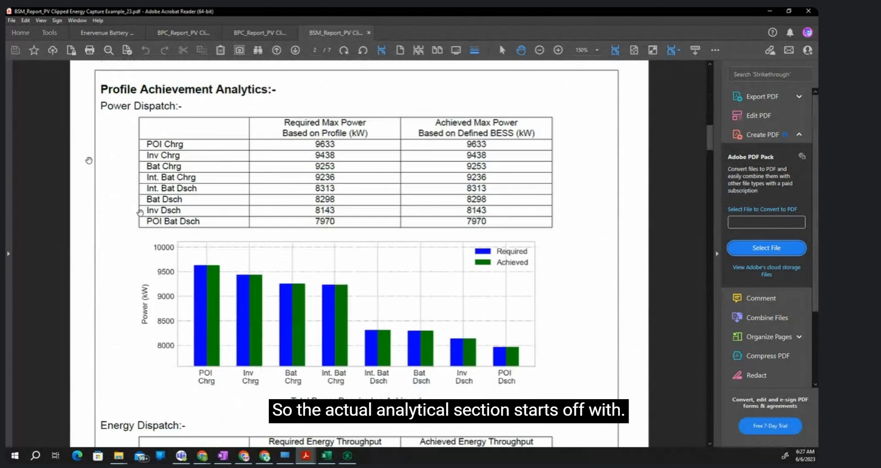
{"action": "scroll", "coordinate": [113, 162], "scroll_direction": "down", "scroll_amount": 1}
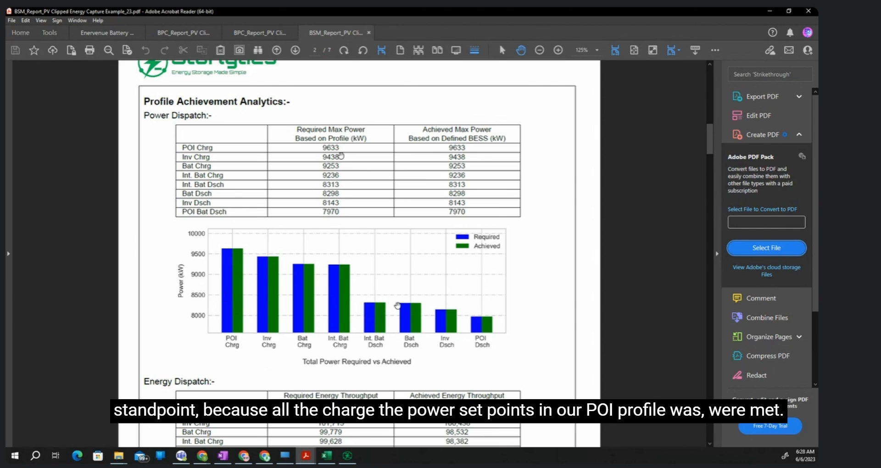
- Review the report's Energy Dispatch table and chart, and check them against the Sizing Assist energy values in Storlytics
{"action": "scroll", "coordinate": [465, 329], "scroll_direction": "down", "scroll_amount": 3}
{"action": "scroll", "coordinate": [407, 361], "scroll_direction": "down", "scroll_amount": 5}
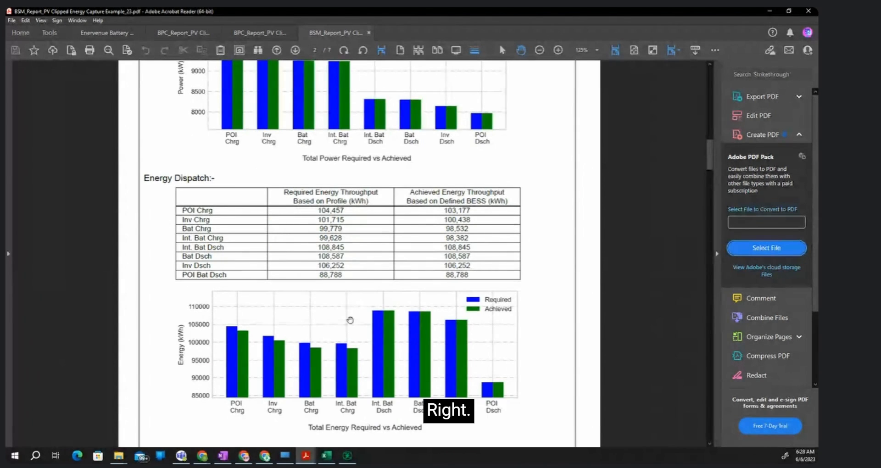
{"action": "scroll", "coordinate": [252, 349], "scroll_direction": "down", "scroll_amount": 2}
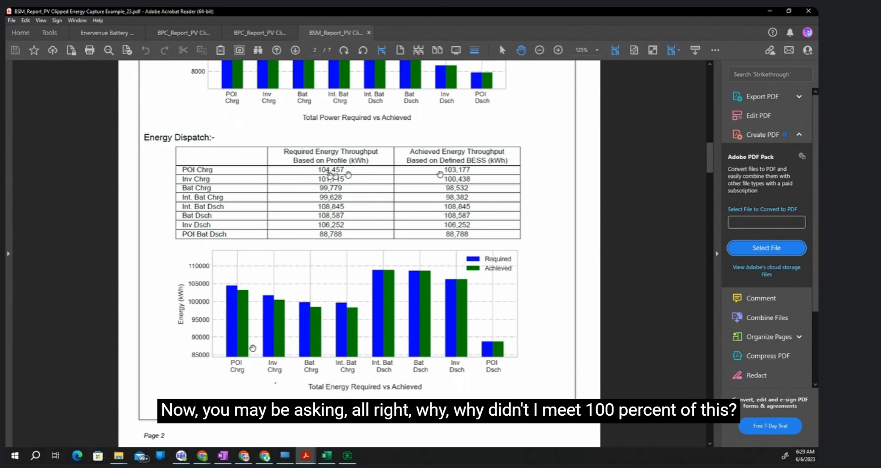
{"action": "left_click", "coordinate": [344, 458]}
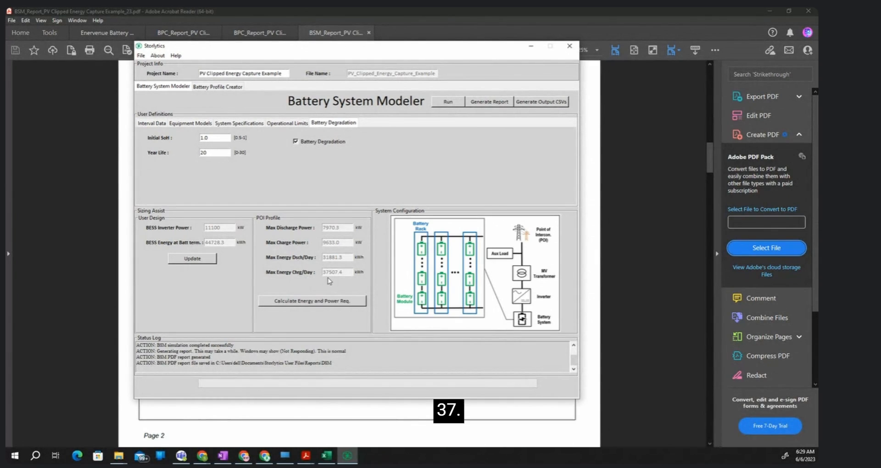
{"action": "left_click", "coordinate": [414, 10]}
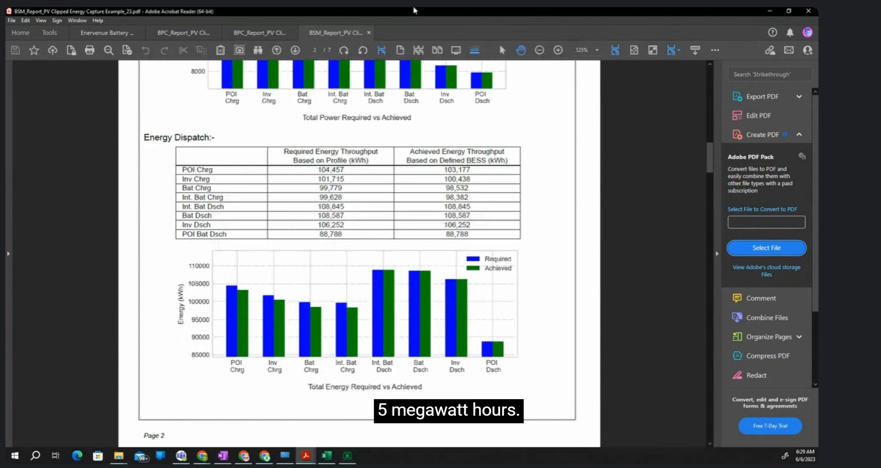
- View the Daily SoC chart in the report and check it against the Max SoC operational limit in Storlytics
{"action": "scroll", "coordinate": [214, 305], "scroll_direction": "down", "scroll_amount": 20}
{"action": "scroll", "coordinate": [214, 306], "scroll_direction": "down", "scroll_amount": 20}
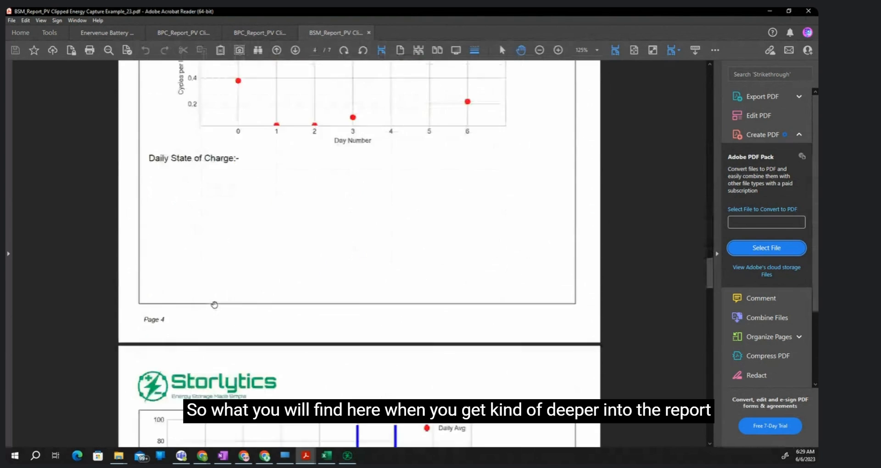
{"action": "scroll", "coordinate": [214, 305], "scroll_direction": "down", "scroll_amount": 4}
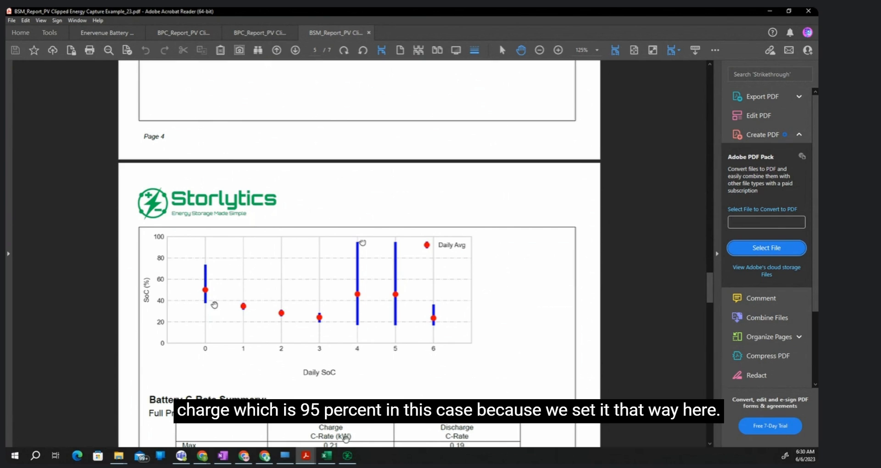
{"action": "key", "text": "alt+Tab"}
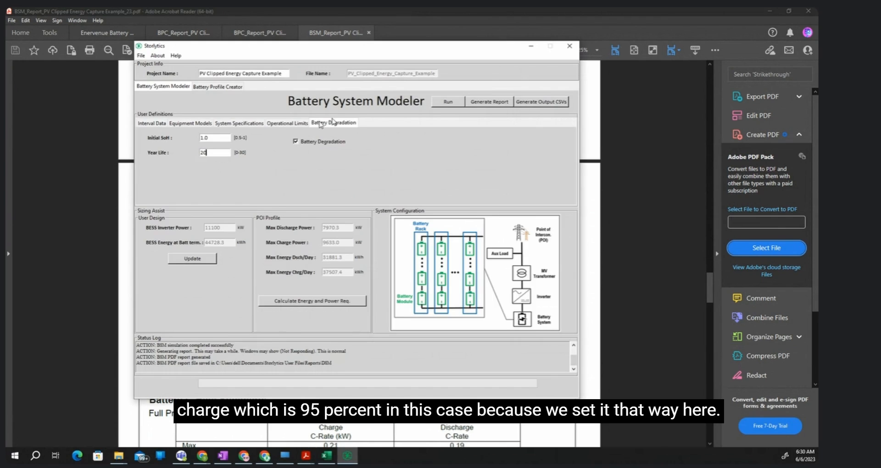
{"action": "left_click", "coordinate": [287, 123]}
{"action": "double_click", "coordinate": [212, 139]}
{"action": "key", "text": "alt+Tab"}
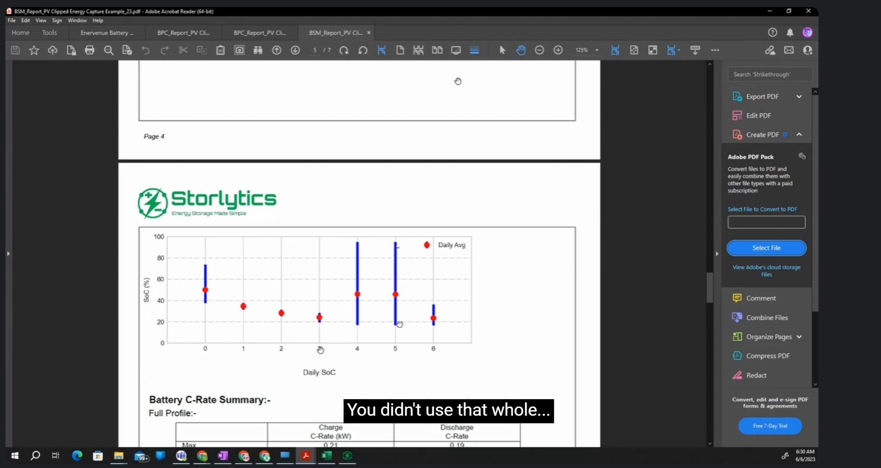
- Look through the report's daily throughput, cycles per day, C-rate and degradation results, returning to the Daily SoC chart
{"action": "scroll", "coordinate": [320, 350], "scroll_direction": "up", "scroll_amount": 10}
{"action": "scroll", "coordinate": [321, 350], "scroll_direction": "up", "scroll_amount": 5}
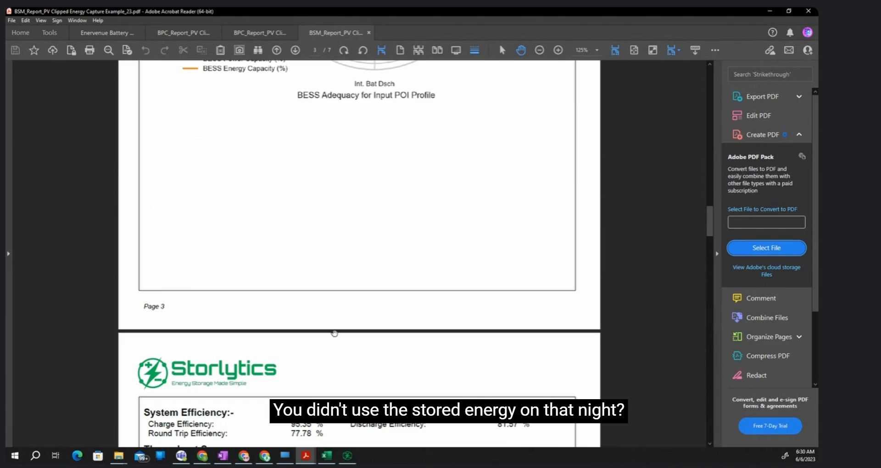
{"action": "scroll", "coordinate": [335, 330], "scroll_direction": "down", "scroll_amount": 10}
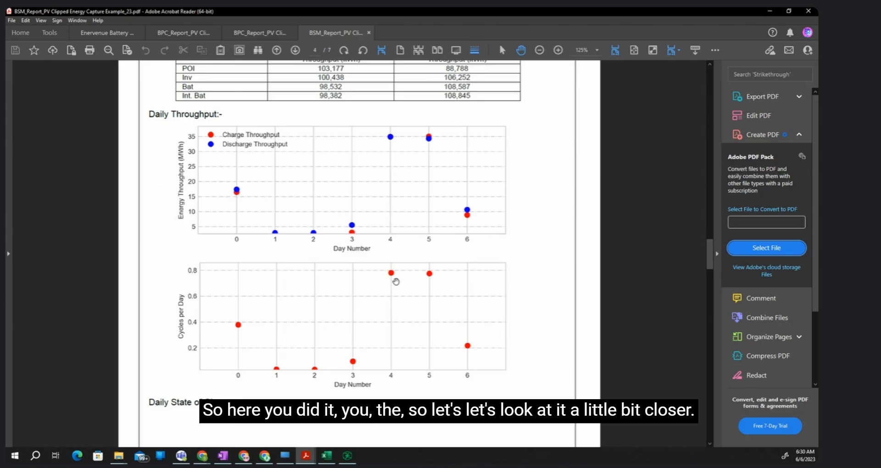
{"action": "scroll", "coordinate": [396, 281], "scroll_direction": "down", "scroll_amount": 15}
{"action": "scroll", "coordinate": [396, 292], "scroll_direction": "down", "scroll_amount": 7}
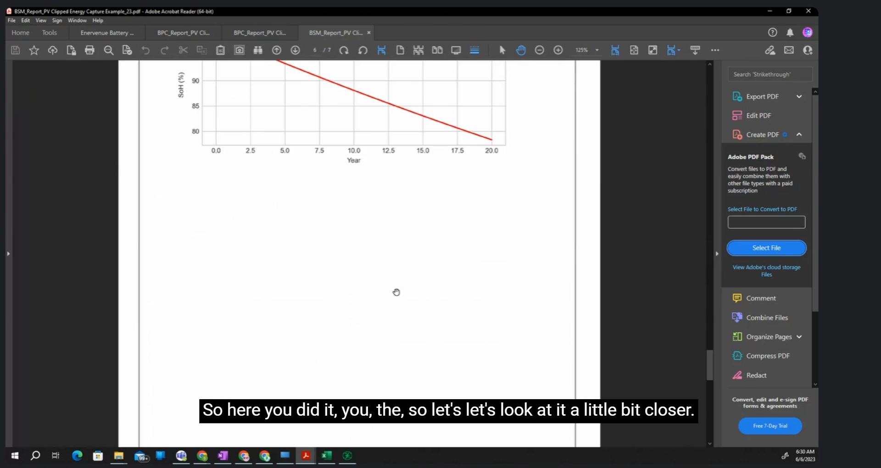
{"action": "scroll", "coordinate": [396, 292], "scroll_direction": "up", "scroll_amount": 12}
{"action": "scroll", "coordinate": [396, 292], "scroll_direction": "up", "scroll_amount": 3}
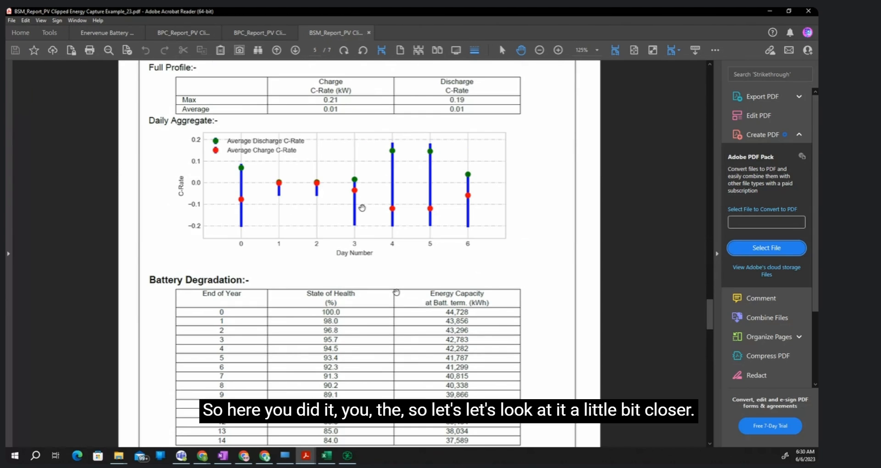
{"action": "scroll", "coordinate": [367, 243], "scroll_direction": "up", "scroll_amount": 4}
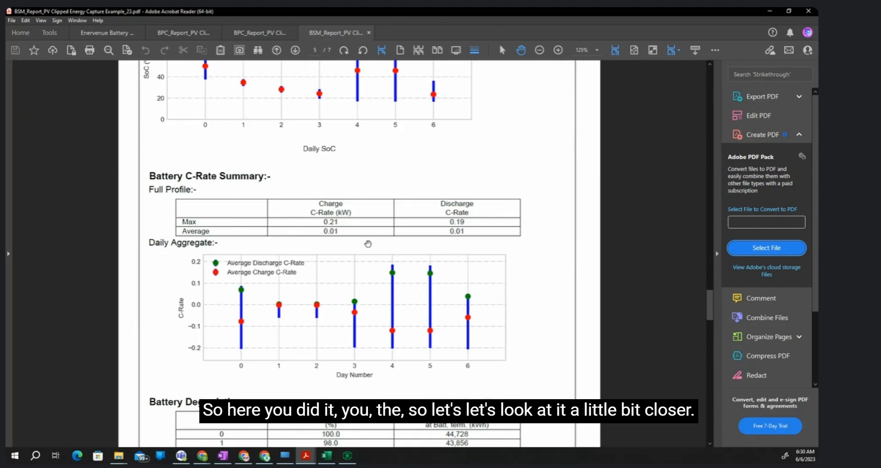
{"action": "scroll", "coordinate": [367, 244], "scroll_direction": "up", "scroll_amount": 5}
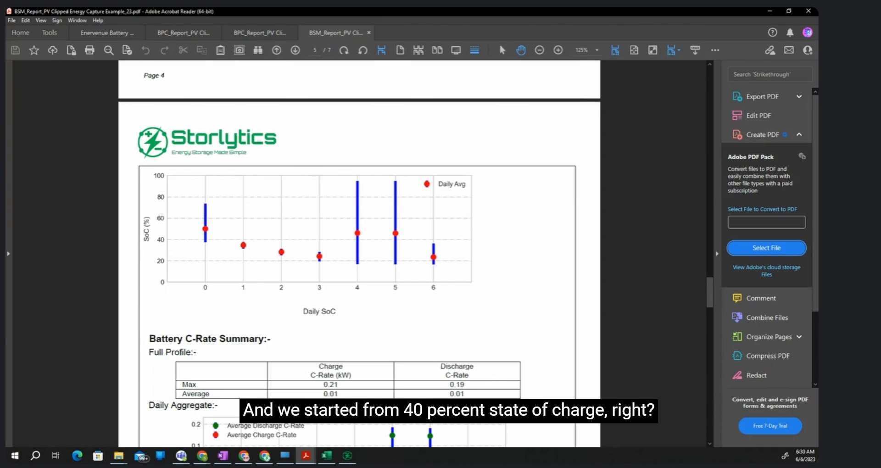
- Check the Initial SoC and the Battery Profile Creator's Equalization RTE in Storlytics against the report's Daily SoC chart
{"action": "key", "text": "alt+Tab"}
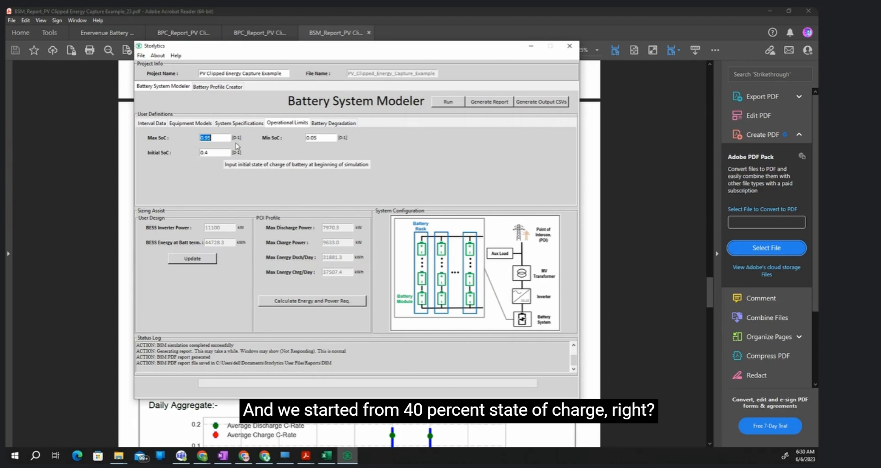
{"action": "key", "text": "alt+Tab"}
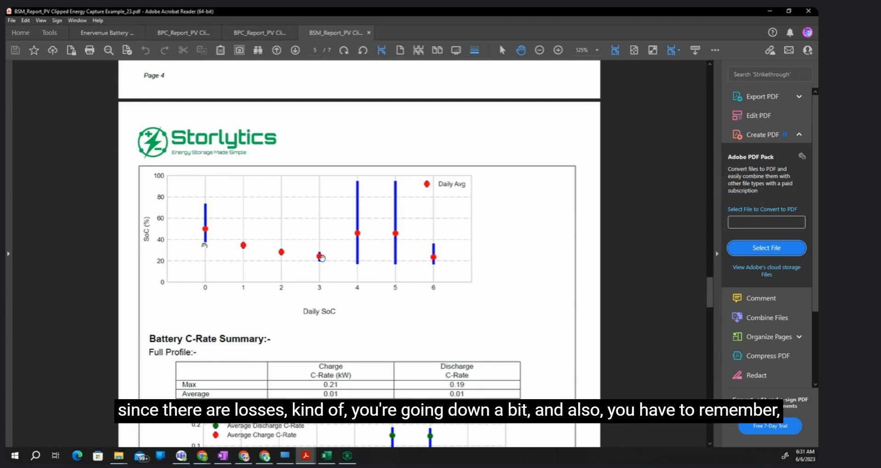
{"action": "left_click", "coordinate": [349, 459]}
{"action": "left_click", "coordinate": [225, 87]}
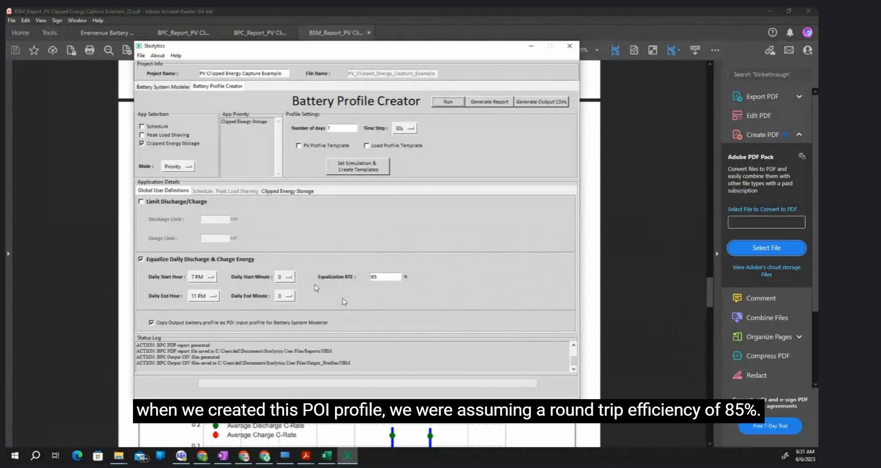
{"action": "double_click", "coordinate": [375, 277]}
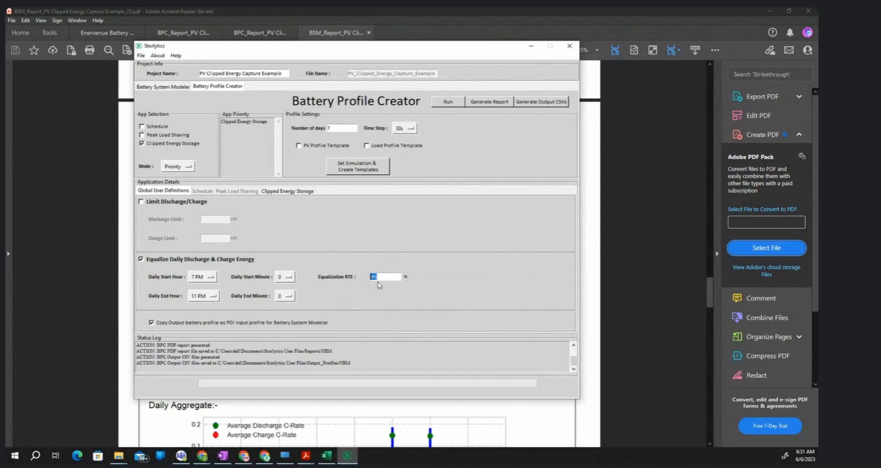
{"action": "left_click", "coordinate": [439, 18]}
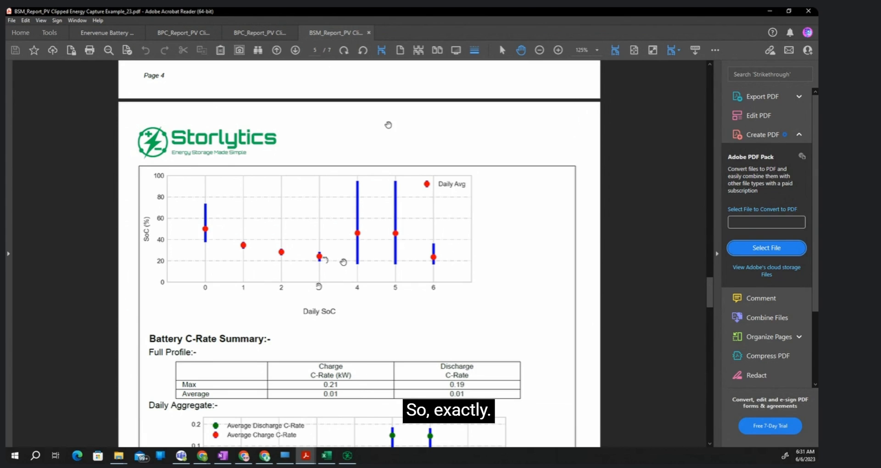
- Compare the Daily SoC chart with the Power Comparison for CES Application chart in the second open BPC report
{"action": "scroll", "coordinate": [343, 262], "scroll_direction": "down", "scroll_amount": 1}
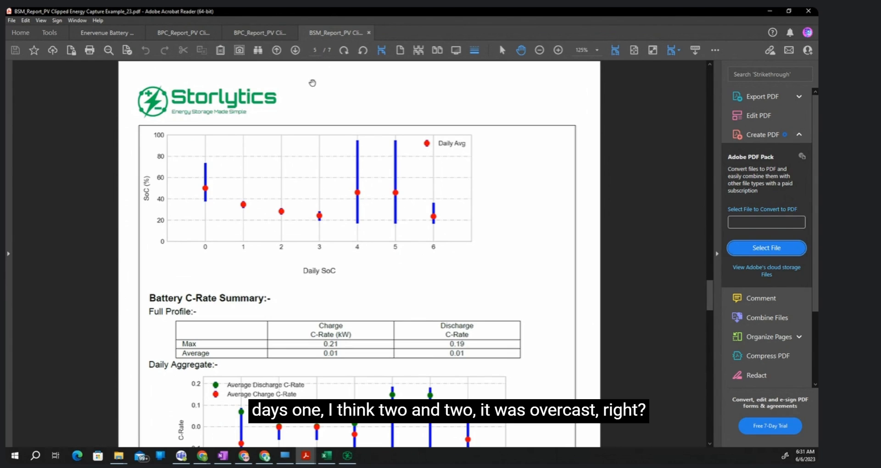
{"action": "left_click", "coordinate": [271, 33]}
{"action": "scroll", "coordinate": [291, 323], "scroll_direction": "up", "scroll_amount": 20}
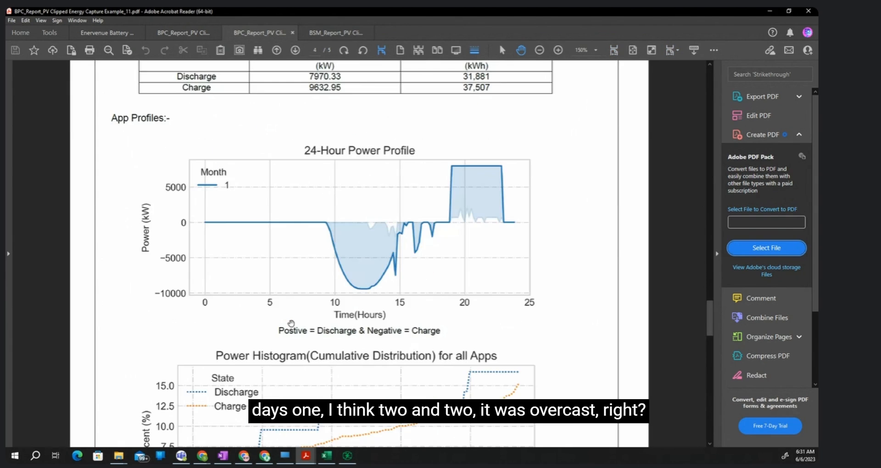
{"action": "scroll", "coordinate": [291, 323], "scroll_direction": "down", "scroll_amount": 3}
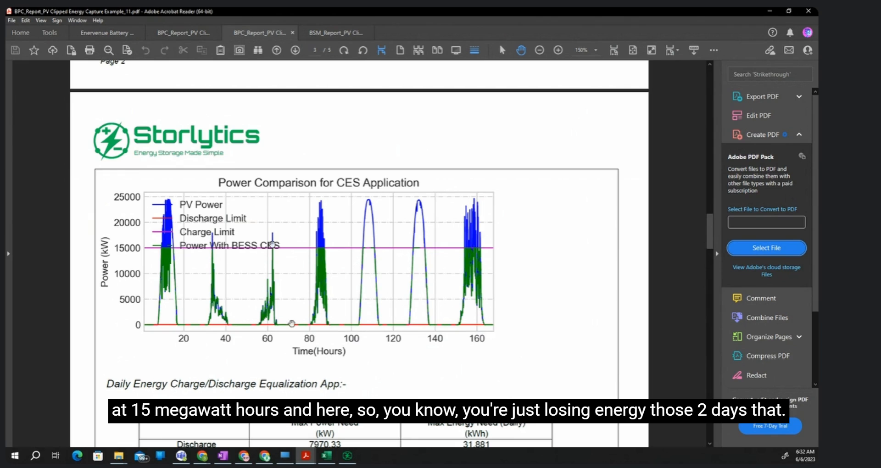
{"action": "left_click", "coordinate": [336, 33]}
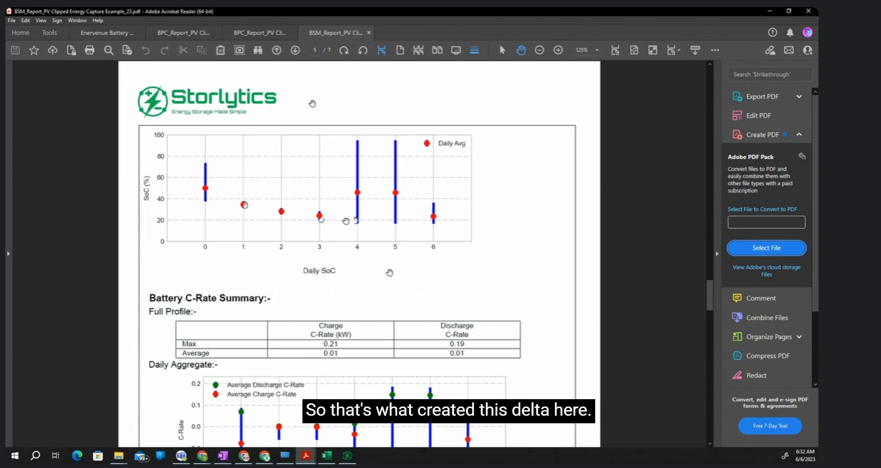
- Examine the Battery Capacity Adequacy for POI Profile table and the BESS adequacy radar chart on the report's third page
{"action": "scroll", "coordinate": [366, 248], "scroll_direction": "up", "scroll_amount": 4}
{"action": "scroll", "coordinate": [366, 248], "scroll_direction": "up", "scroll_amount": 15}
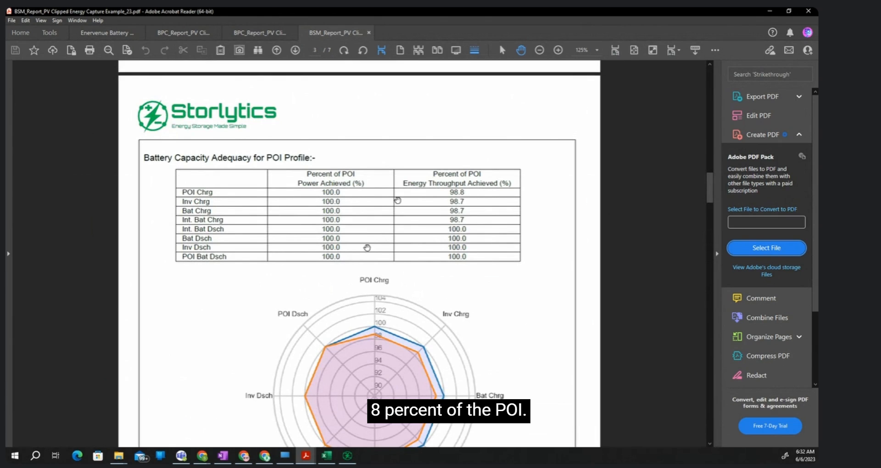
{"action": "scroll", "coordinate": [464, 200], "scroll_direction": "down", "scroll_amount": 1}
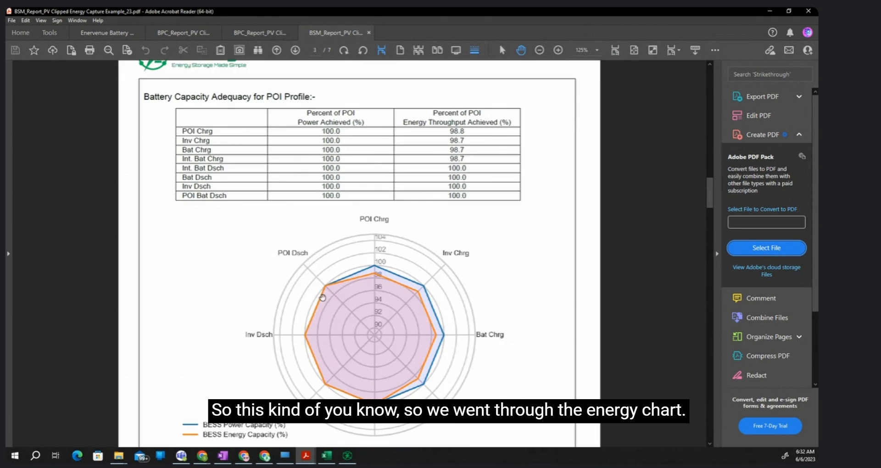
{"action": "scroll", "coordinate": [413, 257], "scroll_direction": "up", "scroll_amount": 7}
{"action": "scroll", "coordinate": [375, 321], "scroll_direction": "down", "scroll_amount": 3}
{"action": "scroll", "coordinate": [375, 322], "scroll_direction": "down", "scroll_amount": 2}
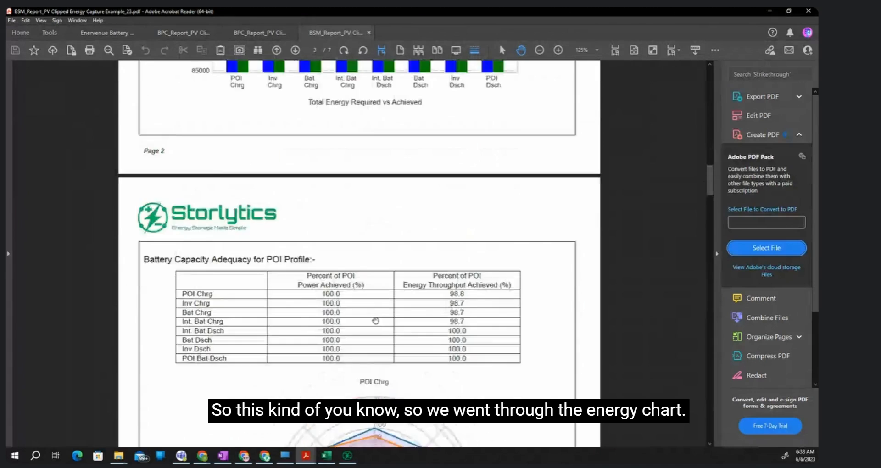
{"action": "scroll", "coordinate": [373, 318], "scroll_direction": "up", "scroll_amount": 5}
{"action": "scroll", "coordinate": [353, 319], "scroll_direction": "down", "scroll_amount": 7}
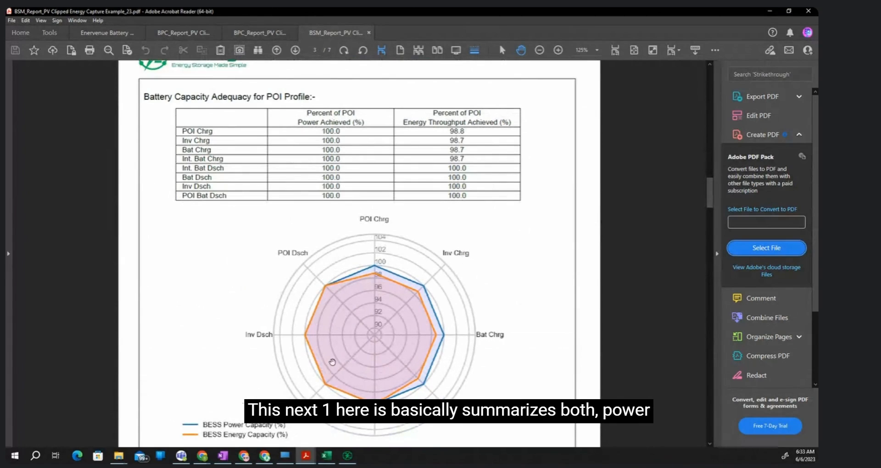
{"action": "scroll", "coordinate": [332, 362], "scroll_direction": "down", "scroll_amount": 1}
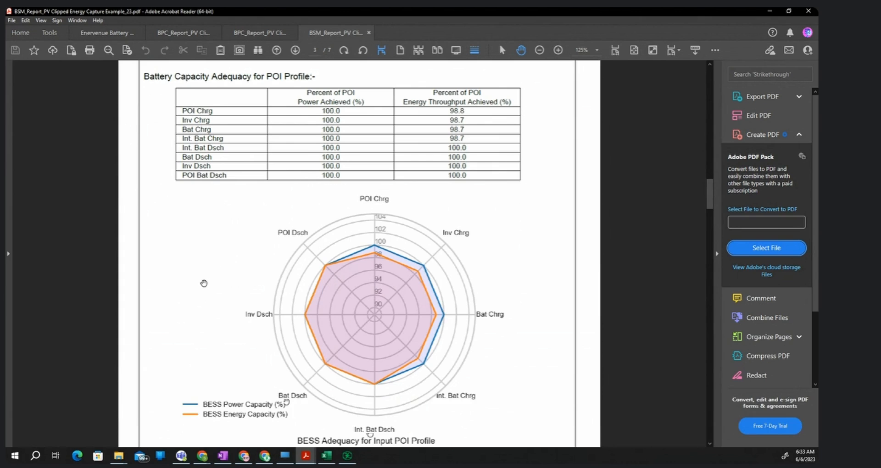
{"action": "scroll", "coordinate": [204, 283], "scroll_direction": "down", "scroll_amount": 8}
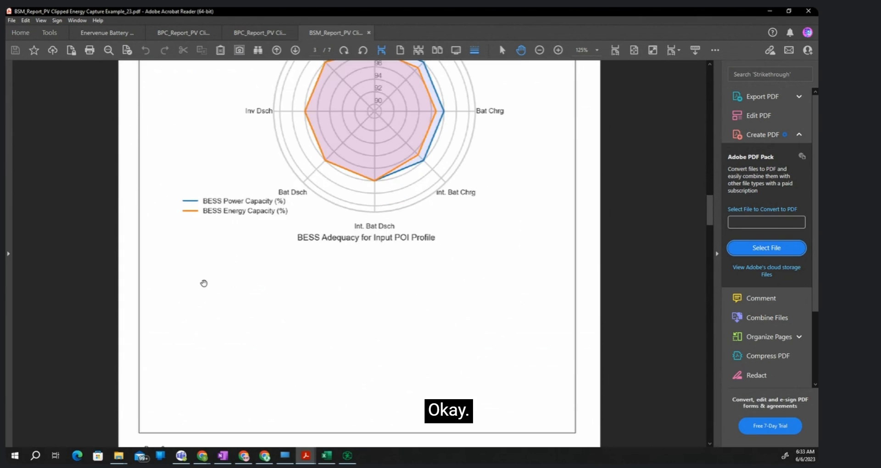
- Review the report's System Efficiency figures on the fourth page against the Power Comparison for CES Application chart in the second BPC report
{"action": "scroll", "coordinate": [204, 283], "scroll_direction": "down", "scroll_amount": 5}
{"action": "scroll", "coordinate": [203, 283], "scroll_direction": "down", "scroll_amount": 11}
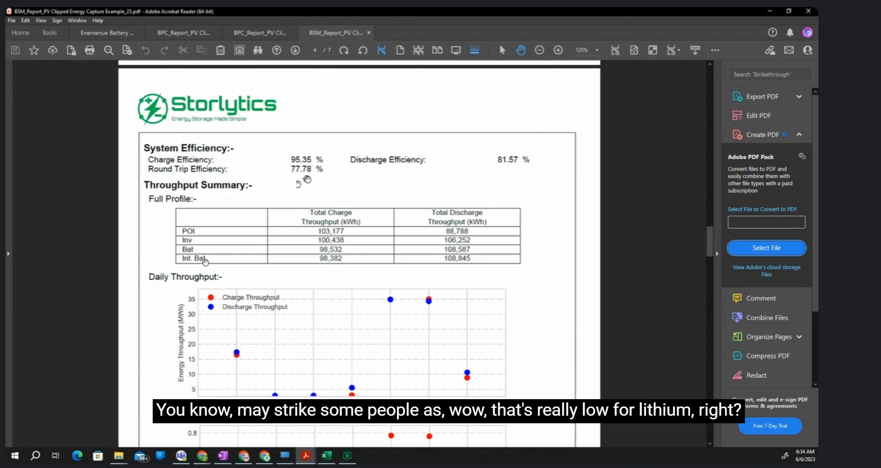
{"action": "scroll", "coordinate": [302, 180], "scroll_direction": "down", "scroll_amount": 3}
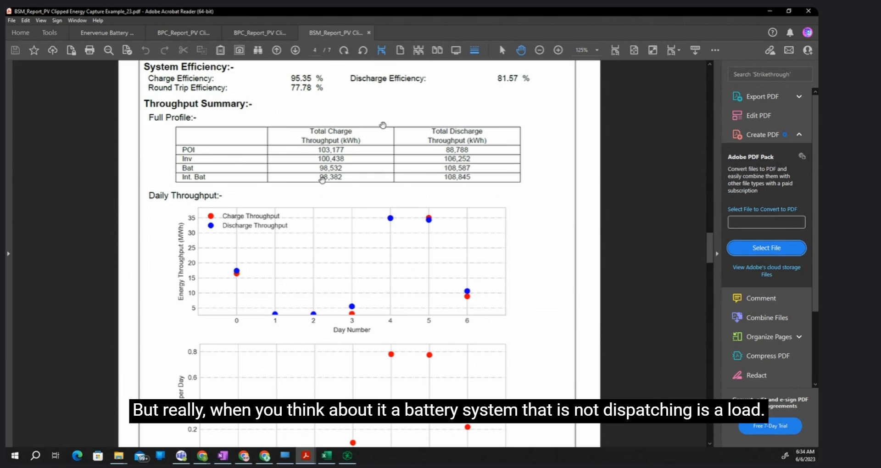
{"action": "left_click", "coordinate": [259, 32]}
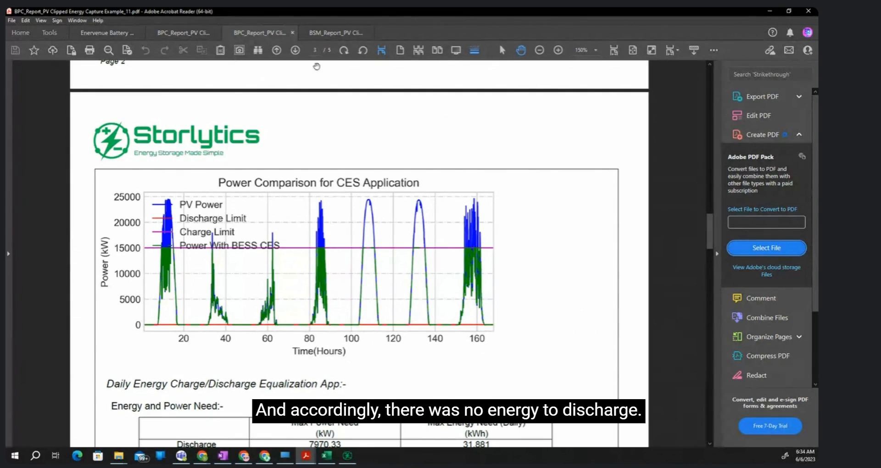
{"action": "left_click", "coordinate": [340, 34]}
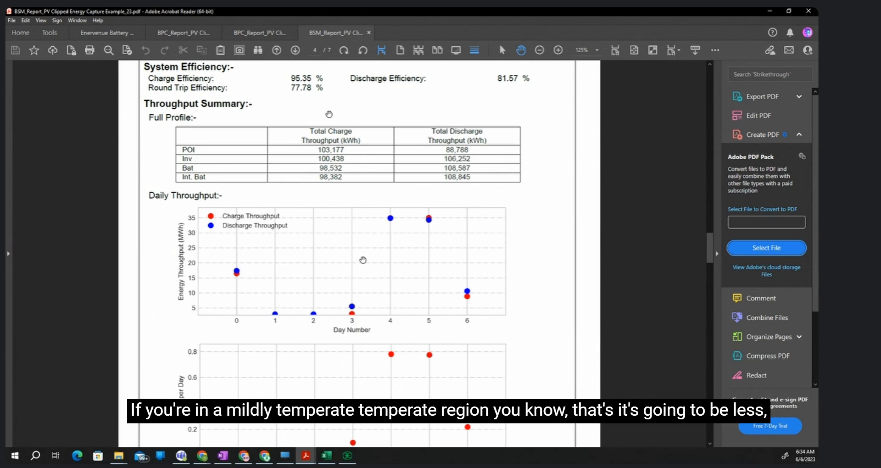
- Examine the auxiliary, transformer, inverter and battery losses in the Energy Flow Diagram on the BSM report's last page
{"action": "scroll", "coordinate": [351, 273], "scroll_direction": "down", "scroll_amount": 3}
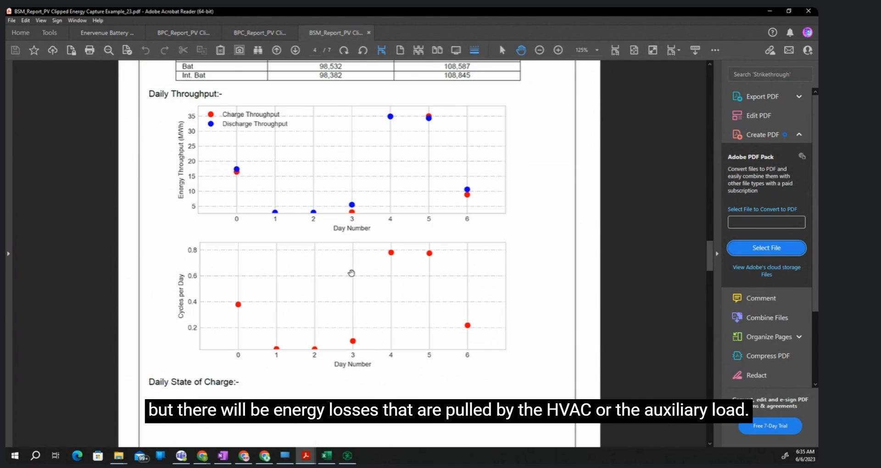
{"action": "scroll", "coordinate": [348, 271], "scroll_direction": "up", "scroll_amount": 2}
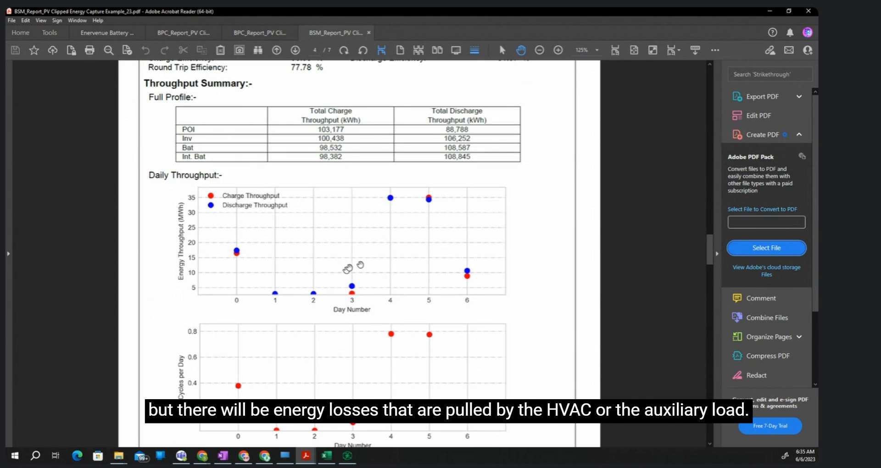
{"action": "scroll", "coordinate": [412, 298], "scroll_direction": "down", "scroll_amount": 15}
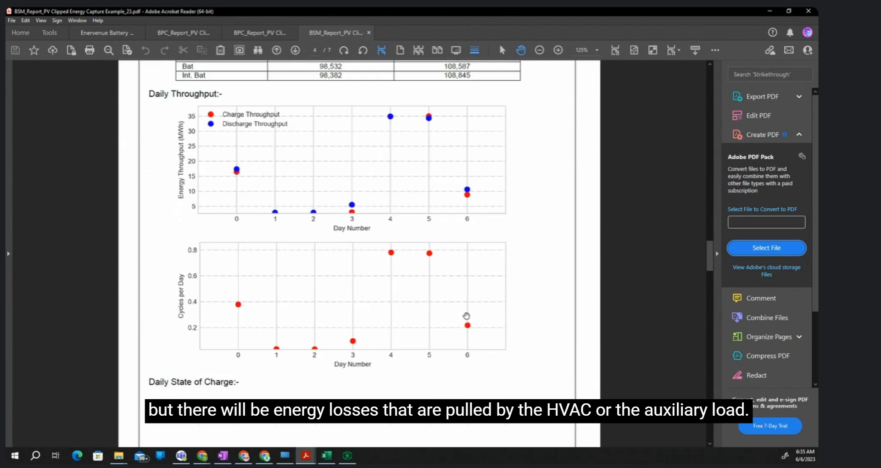
{"action": "scroll", "coordinate": [399, 351], "scroll_direction": "down", "scroll_amount": 20}
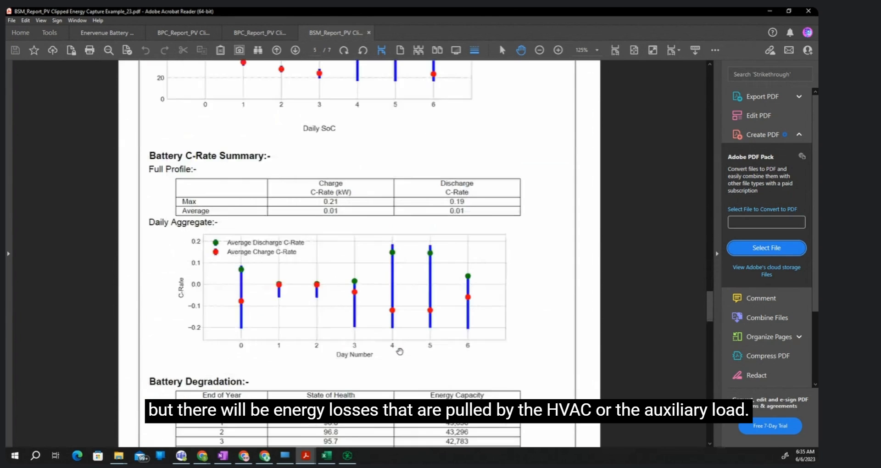
{"action": "scroll", "coordinate": [400, 352], "scroll_direction": "up", "scroll_amount": 2}
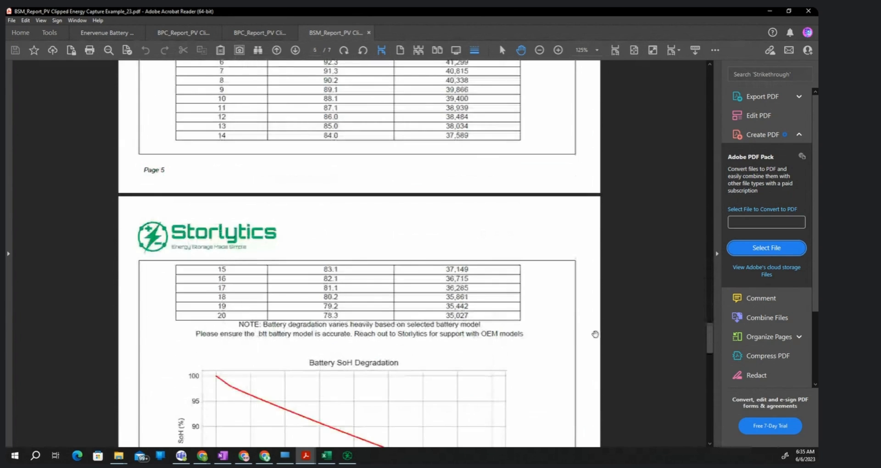
{"action": "left_click_drag", "start_coordinate": [710, 342], "coordinate": [705, 408]}
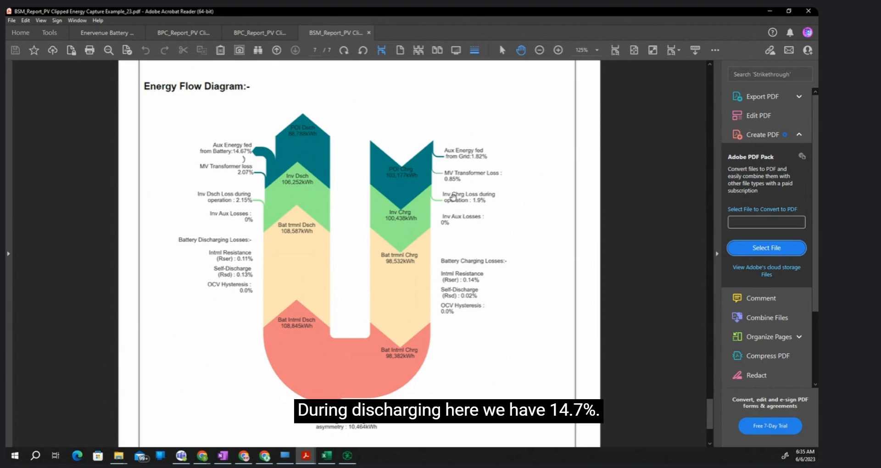
- Return to the report's fourth page and review the System Efficiency section and the full-profile Throughput Summary table
{"action": "scroll", "coordinate": [480, 337], "scroll_direction": "up", "scroll_amount": 20}
{"action": "scroll", "coordinate": [480, 338], "scroll_direction": "up", "scroll_amount": 15}
{"action": "scroll", "coordinate": [474, 348], "scroll_direction": "down", "scroll_amount": 9}
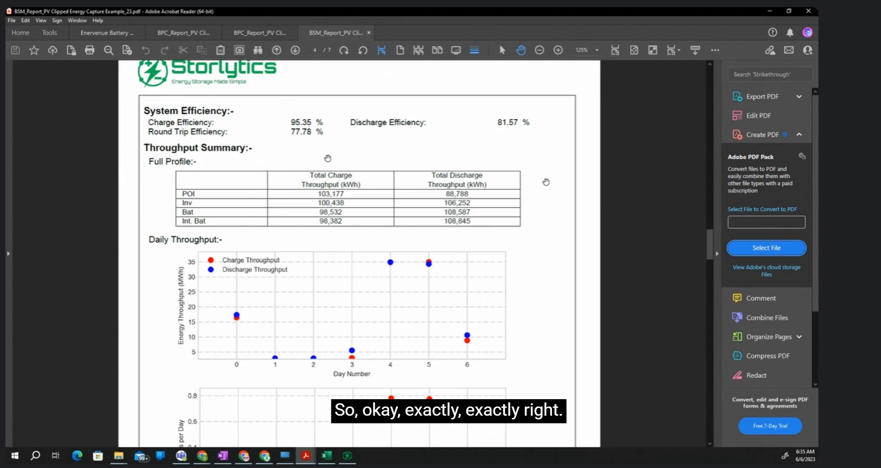
{"action": "scroll", "coordinate": [546, 182], "scroll_direction": "down", "scroll_amount": 2}
{"action": "scroll", "coordinate": [546, 182], "scroll_direction": "down", "scroll_amount": 1}
{"action": "scroll", "coordinate": [323, 205], "scroll_direction": "up", "scroll_amount": 1}
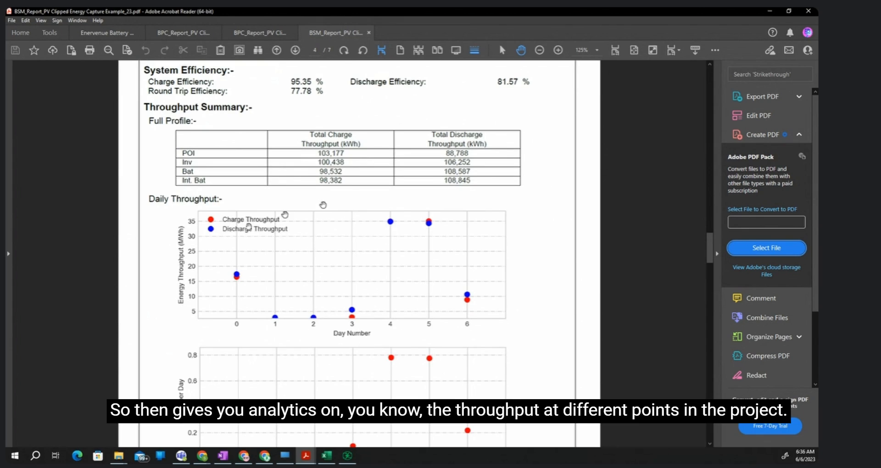
- Examine the Daily Throughput and Cycles per Day charts on the report's fourth page
{"action": "scroll", "coordinate": [157, 227], "scroll_direction": "down", "scroll_amount": 3}
{"action": "scroll", "coordinate": [160, 228], "scroll_direction": "down", "scroll_amount": 2}
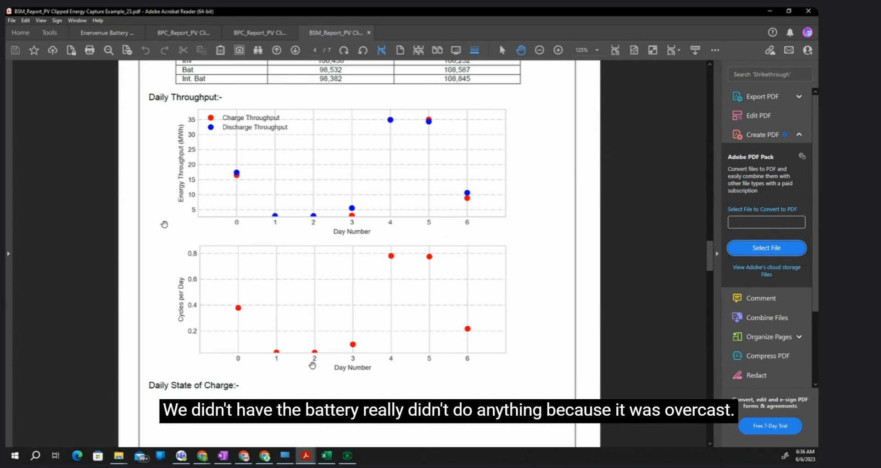
{"action": "scroll", "coordinate": [304, 362], "scroll_direction": "down", "scroll_amount": 2}
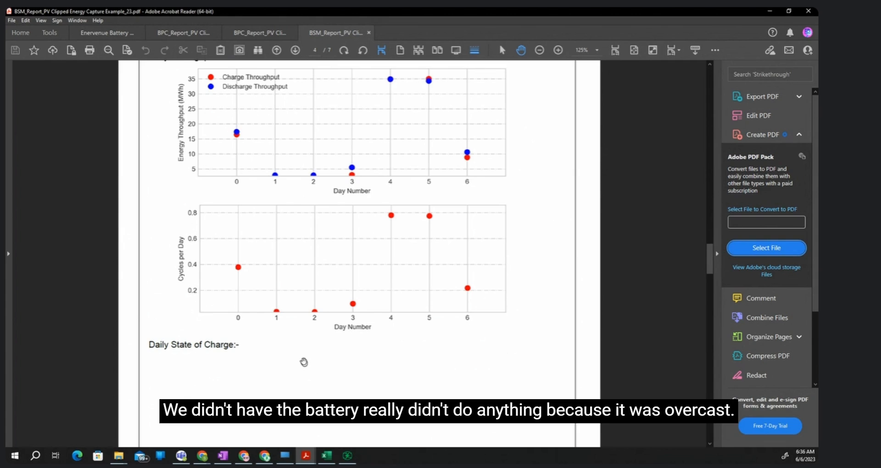
- Examine the daily ranges and averages in the Daily SoC chart on the fifth page, glancing at the C-rate summary below it
{"action": "scroll", "coordinate": [303, 361], "scroll_direction": "down", "scroll_amount": 8}
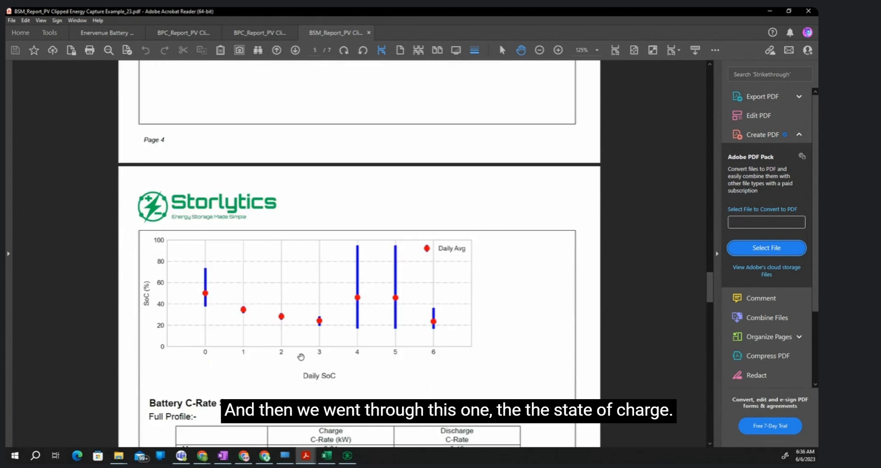
{"action": "scroll", "coordinate": [239, 323], "scroll_direction": "down", "scroll_amount": 2}
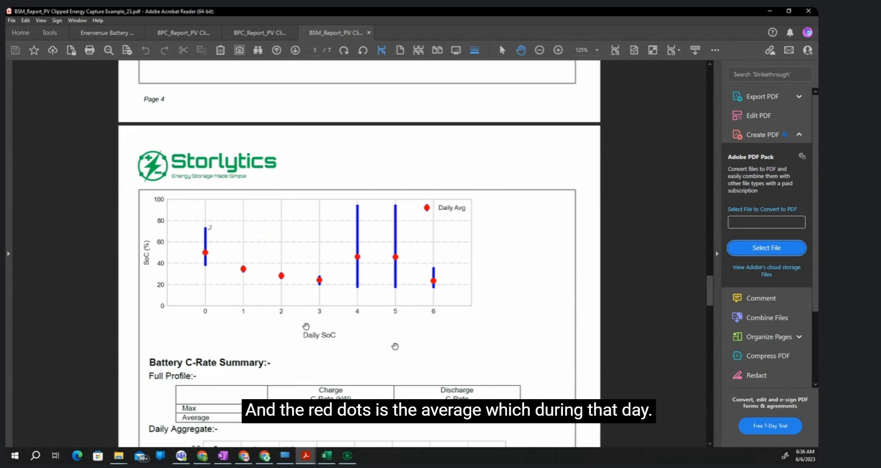
{"action": "scroll", "coordinate": [394, 346], "scroll_direction": "down", "scroll_amount": 5}
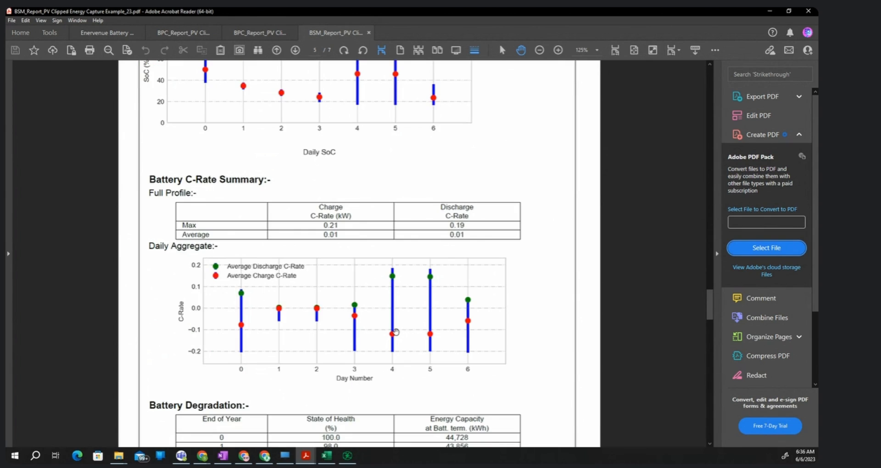
{"action": "scroll", "coordinate": [156, 238], "scroll_direction": "down", "scroll_amount": 2}
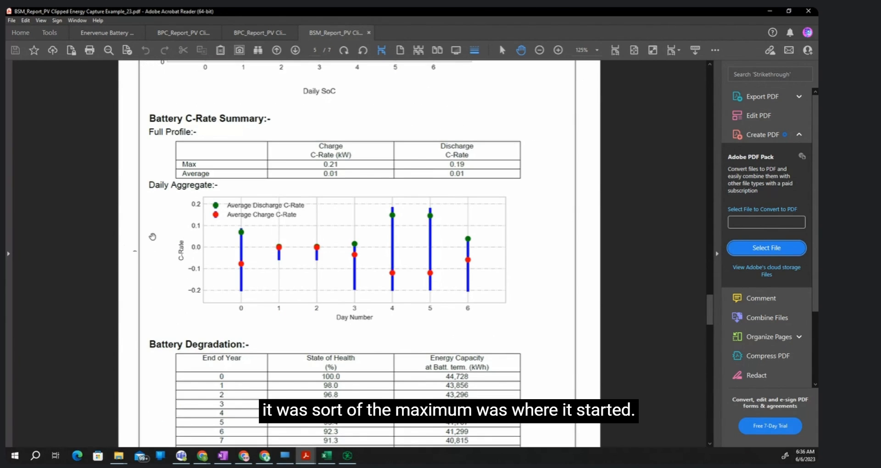
{"action": "scroll", "coordinate": [177, 323], "scroll_direction": "up", "scroll_amount": 1}
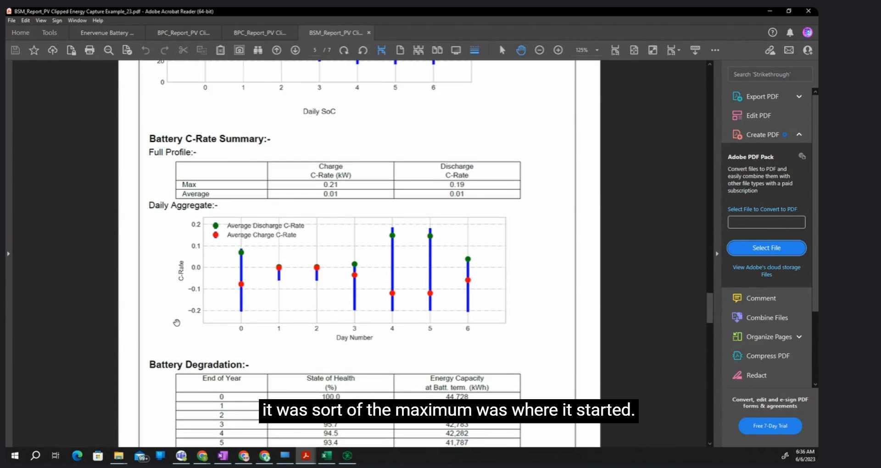
{"action": "scroll", "coordinate": [177, 323], "scroll_direction": "up", "scroll_amount": 3}
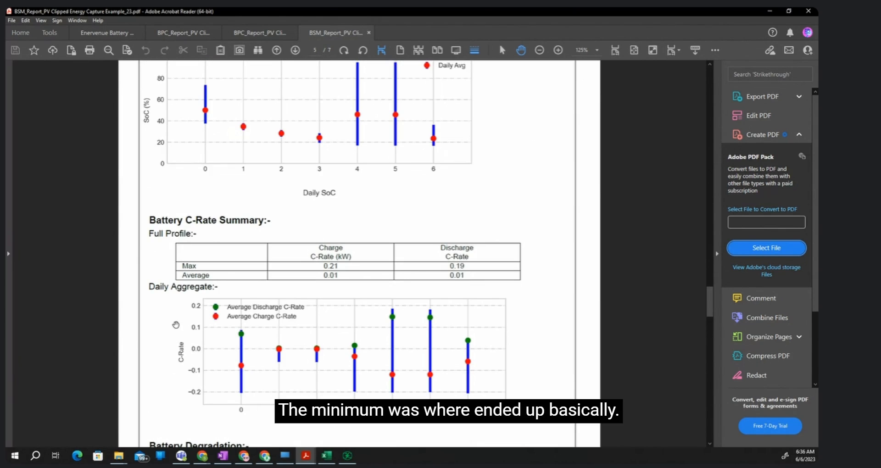
{"action": "scroll", "coordinate": [170, 312], "scroll_direction": "up", "scroll_amount": 2}
{"action": "scroll", "coordinate": [167, 297], "scroll_direction": "up", "scroll_amount": 1}
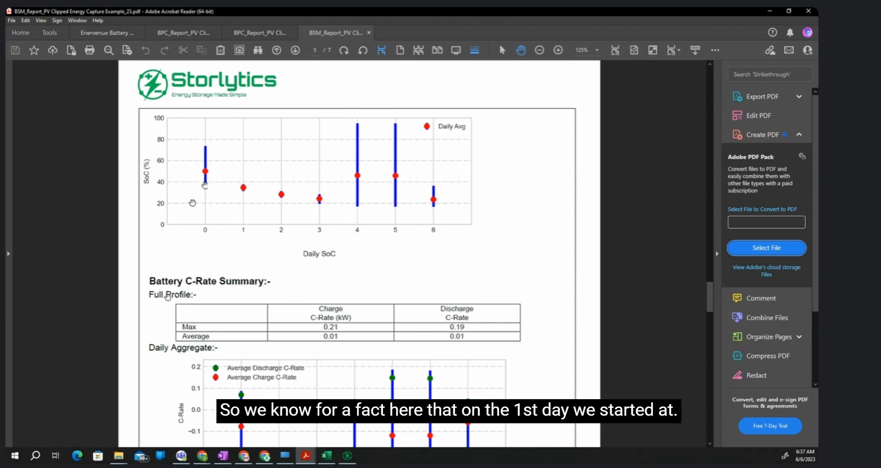
- Check the Initial SoC in the Battery System Modeler's operational limits in Storlytics, then return to the report in Acrobat Reader
{"action": "left_click", "coordinate": [348, 456]}
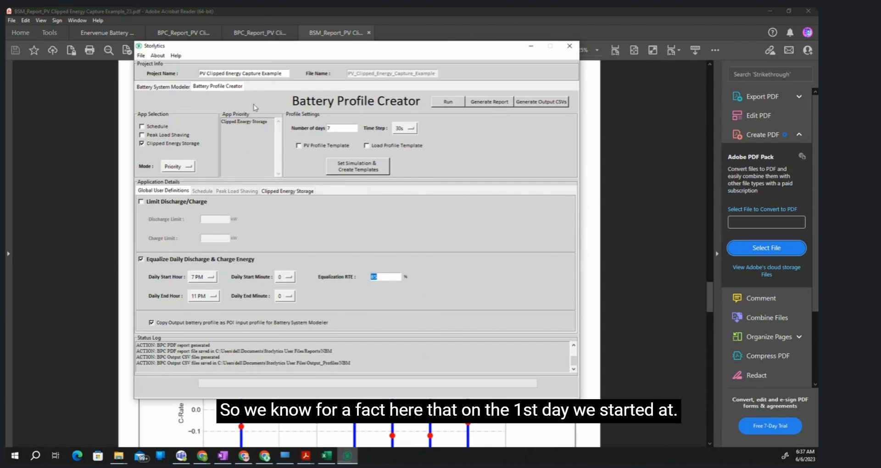
{"action": "left_click", "coordinate": [164, 86]}
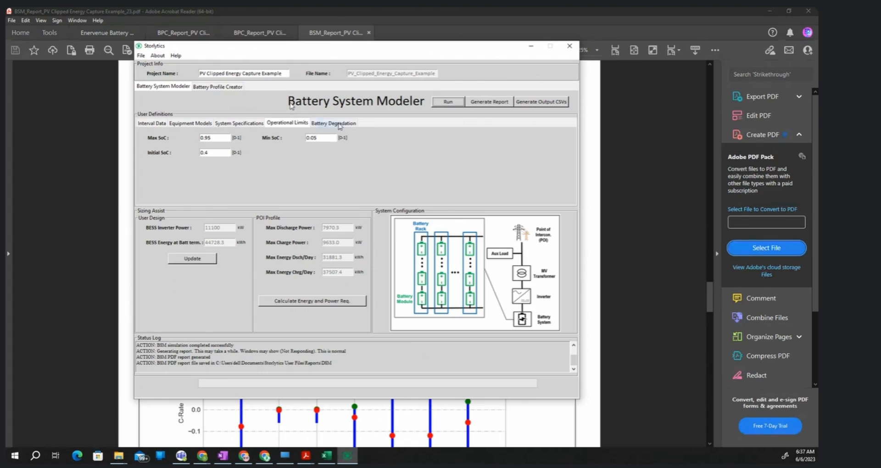
{"action": "left_click", "coordinate": [339, 123]}
{"action": "left_click", "coordinate": [280, 123]}
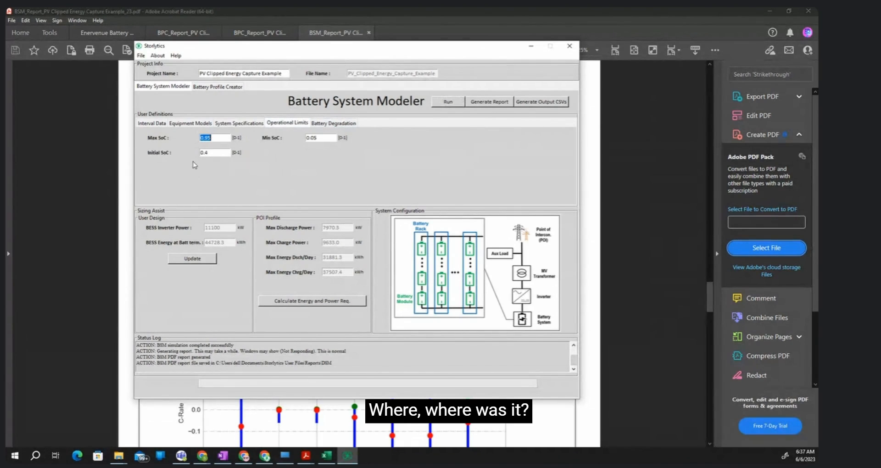
{"action": "left_click_drag", "start_coordinate": [212, 152], "coordinate": [198, 153]}
{"action": "left_click", "coordinate": [348, 10]}
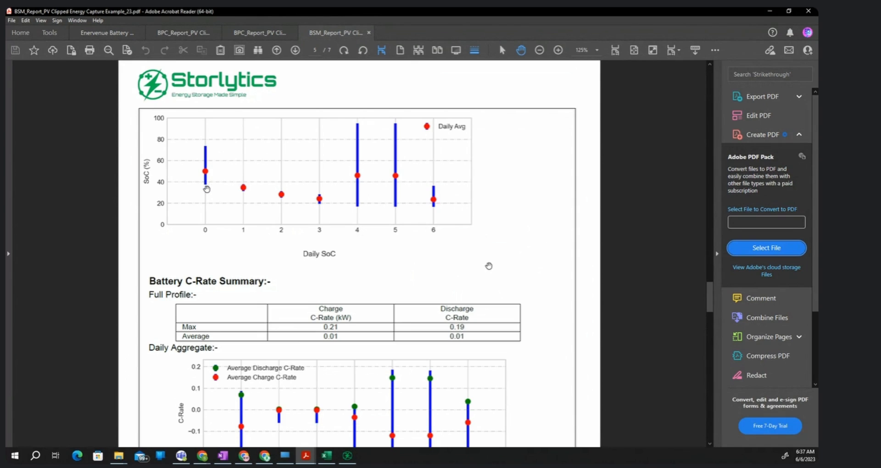
- Compare the first day's state of charge in the Daily SoC chart with the Daily Aggregate C-rate chart
{"action": "scroll", "coordinate": [417, 285], "scroll_direction": "down", "scroll_amount": 5}
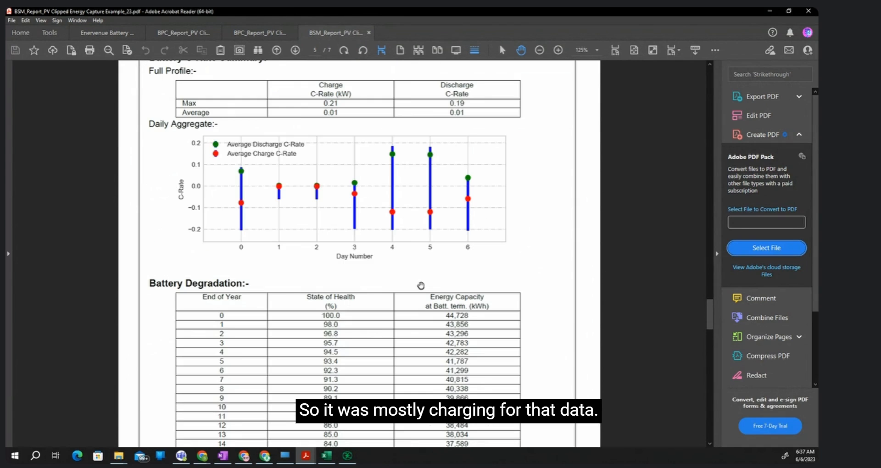
{"action": "scroll", "coordinate": [420, 285], "scroll_direction": "up", "scroll_amount": 2}
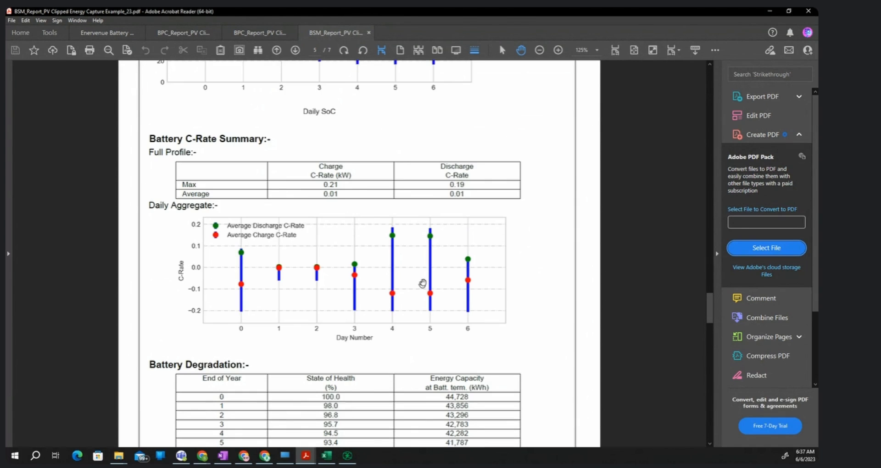
{"action": "scroll", "coordinate": [422, 283], "scroll_direction": "up", "scroll_amount": 2}
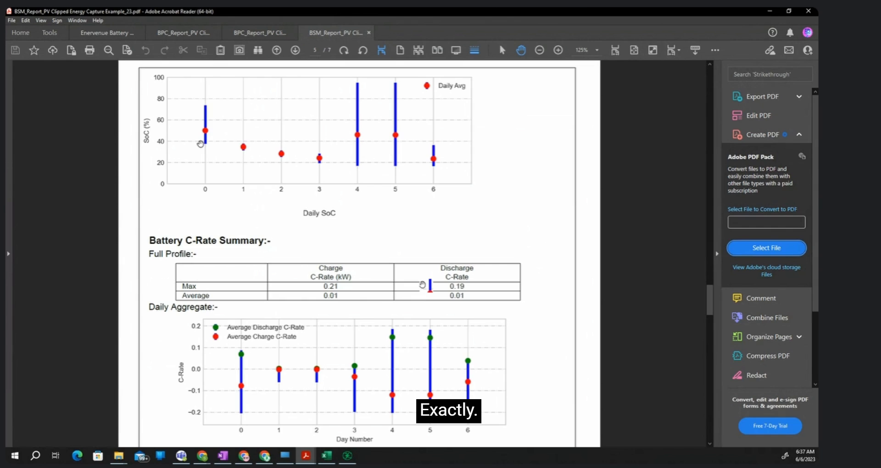
{"action": "scroll", "coordinate": [200, 143], "scroll_direction": "down", "scroll_amount": 1}
{"action": "scroll", "coordinate": [220, 202], "scroll_direction": "up", "scroll_amount": 3}
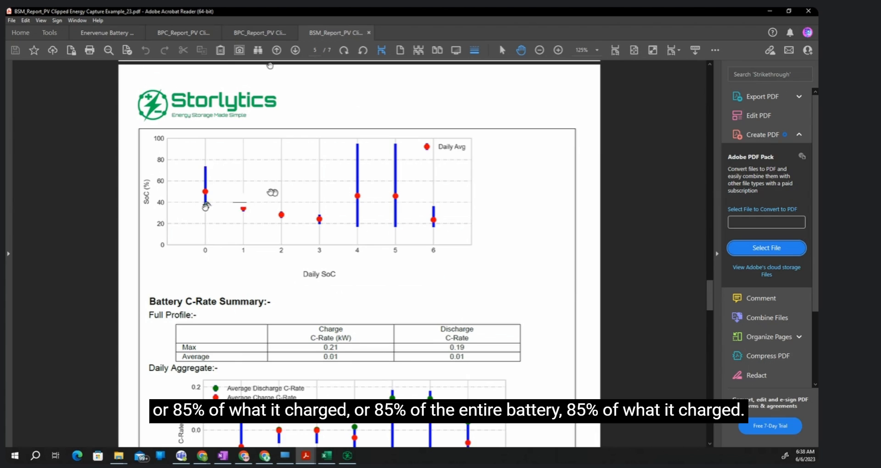
- Check the Battery Profile Creator's daily equalization window and Equalization RTE in Storlytics, then return to the report in Acrobat Reader
{"action": "left_click", "coordinate": [349, 456]}
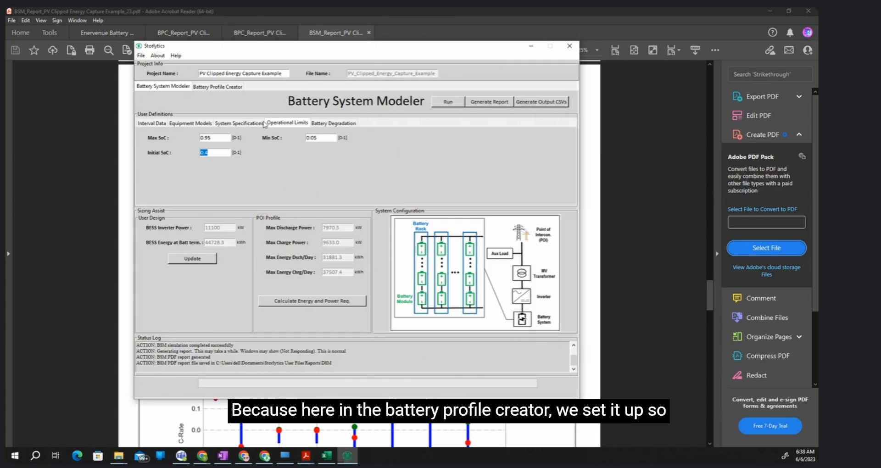
{"action": "left_click", "coordinate": [206, 87]}
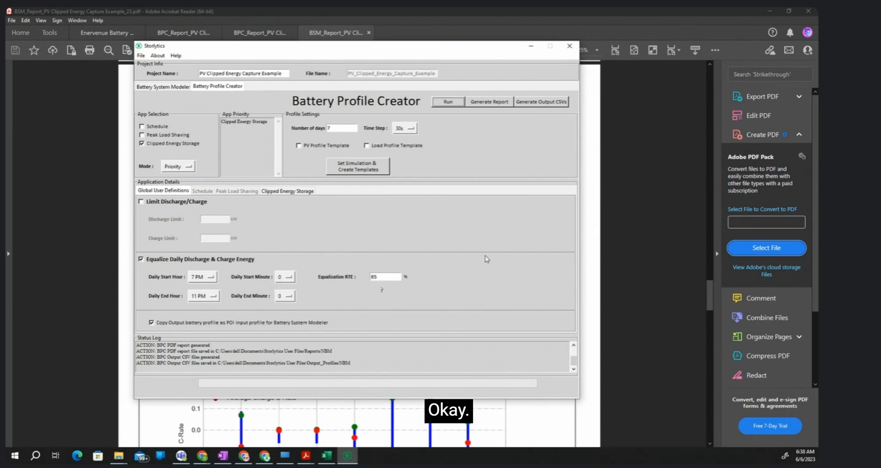
{"action": "left_click", "coordinate": [417, 12]}
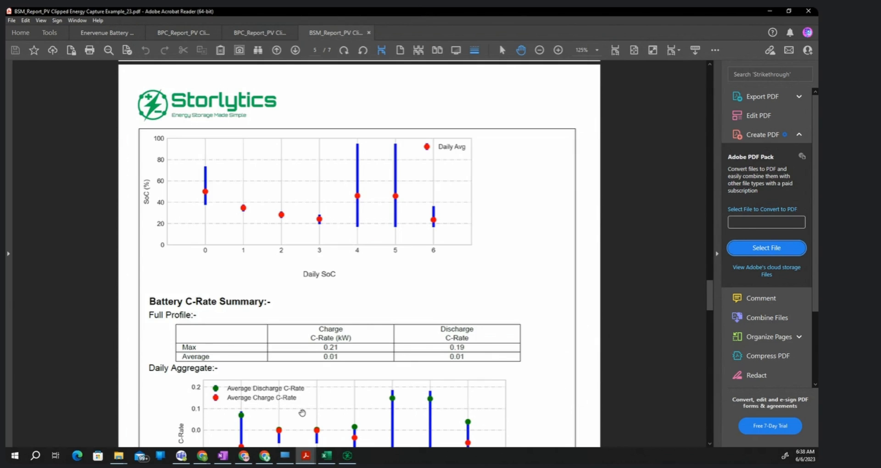
- Review the Battery C-Rate Summary table and Daily Aggregate chart, then return to the Daily SoC chart above them
{"action": "scroll", "coordinate": [301, 413], "scroll_direction": "down", "scroll_amount": 7}
{"action": "scroll", "coordinate": [304, 391], "scroll_direction": "up", "scroll_amount": 2}
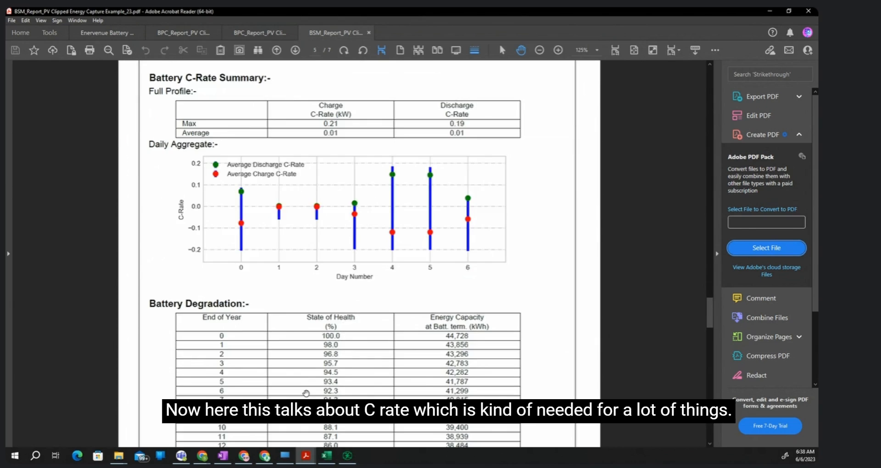
{"action": "scroll", "coordinate": [306, 393], "scroll_direction": "up", "scroll_amount": 3}
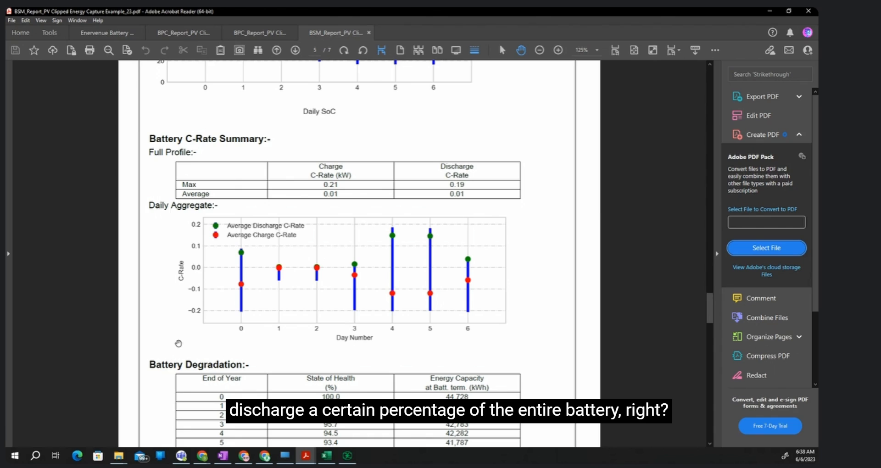
{"action": "scroll", "coordinate": [179, 343], "scroll_direction": "up", "scroll_amount": 5}
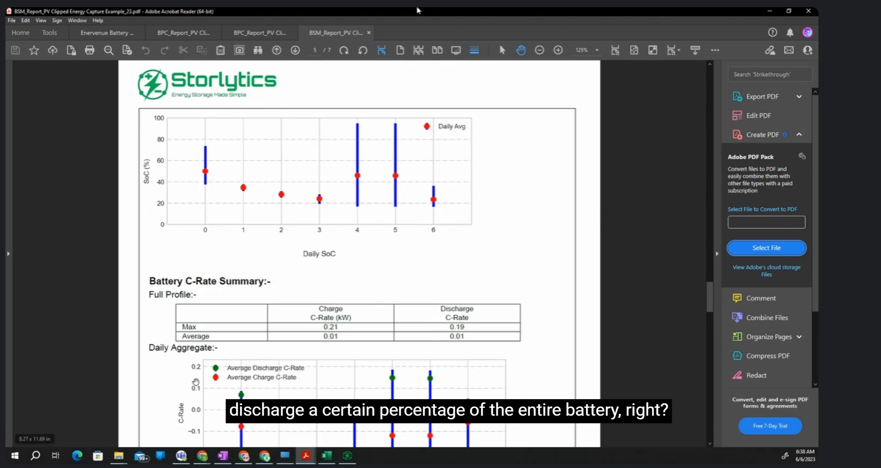